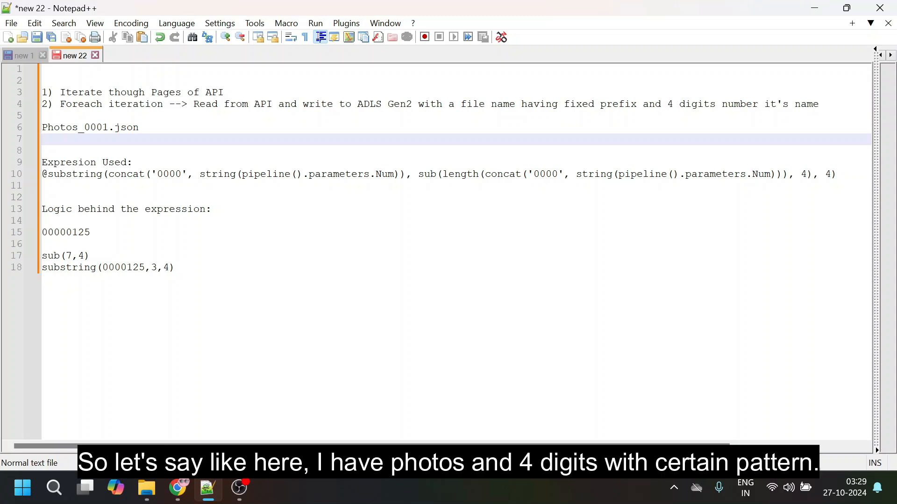
# Step: Review the target file name Photos_0001.json in the notes
pyautogui.click(66, 127)
pyautogui.doubleClick(68, 128)
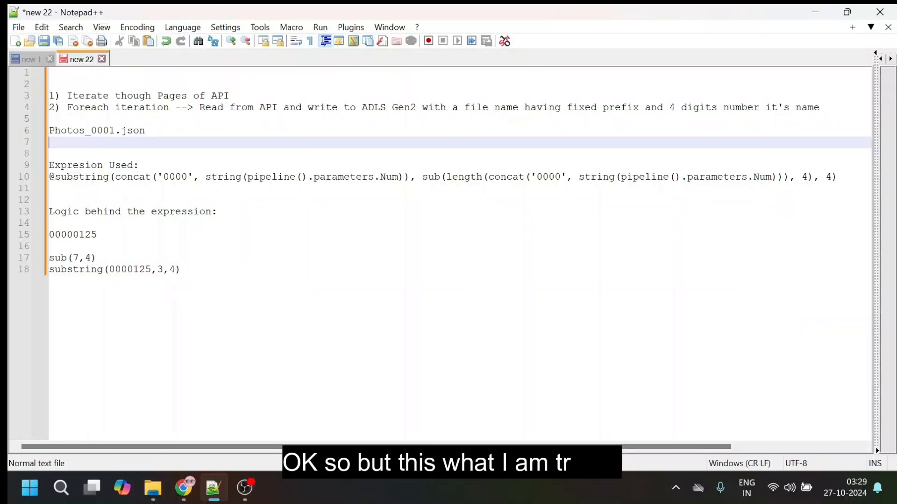
pyautogui.click(49, 154)
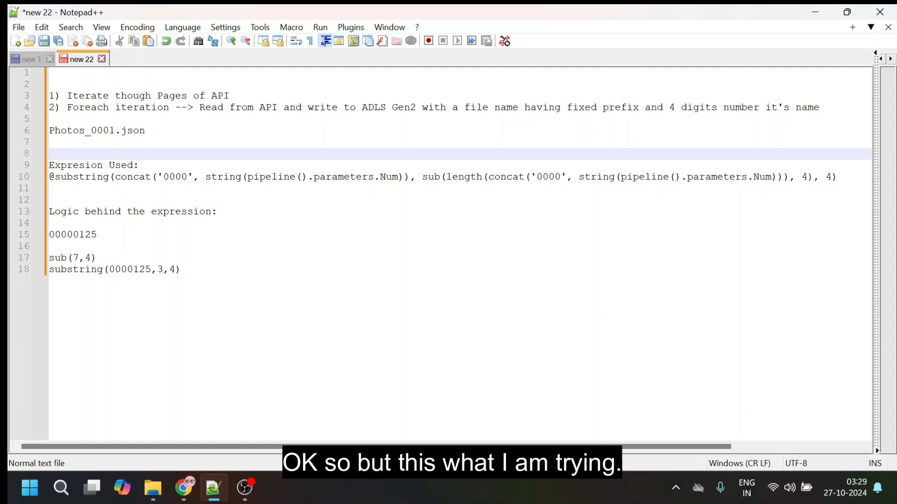
# Step: Switch to Chrome and review the JSONPlaceholder resources list and the sample photos/2000 response
pyautogui.click(183, 488)
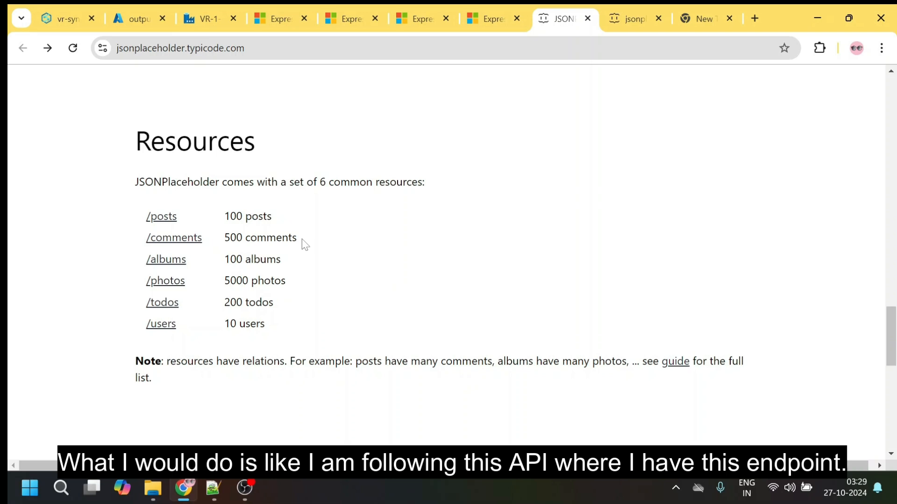
pyautogui.moveTo(143, 216); pyautogui.dragTo(200, 242)
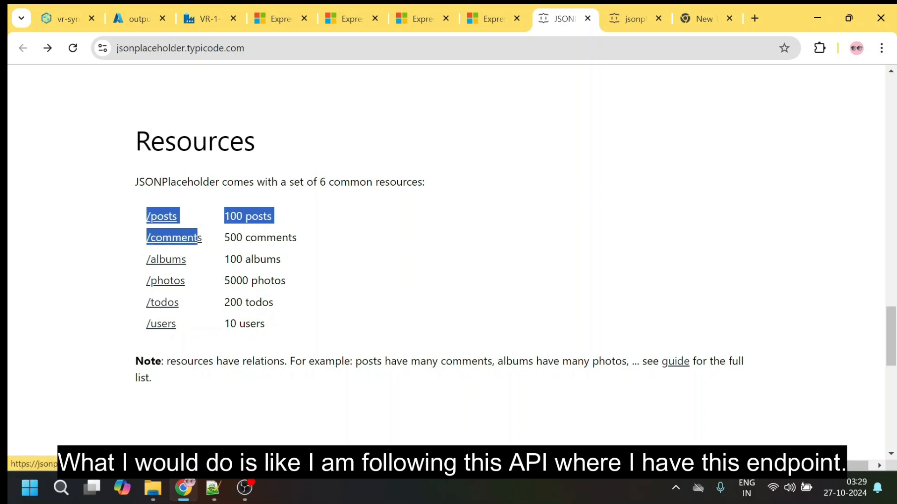
pyautogui.click(355, 286)
pyautogui.moveTo(265, 325); pyautogui.dragTo(138, 280)
pyautogui.click(112, 281)
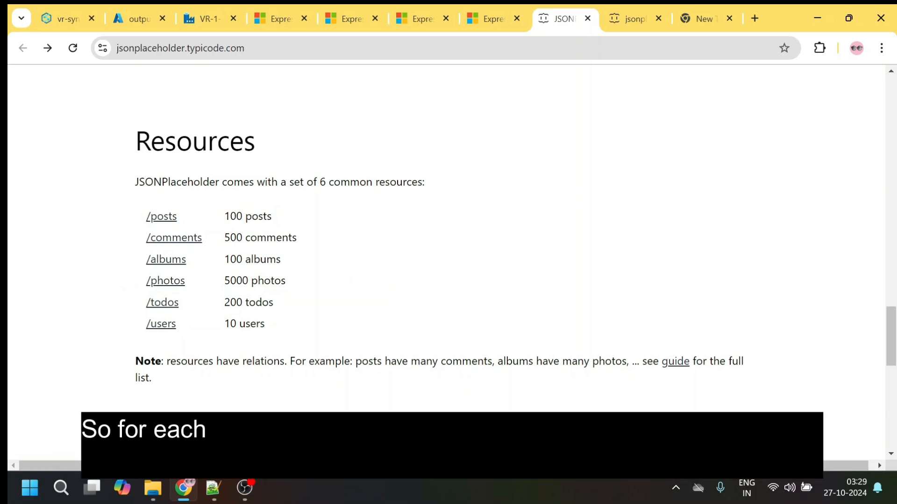
pyautogui.click(624, 15)
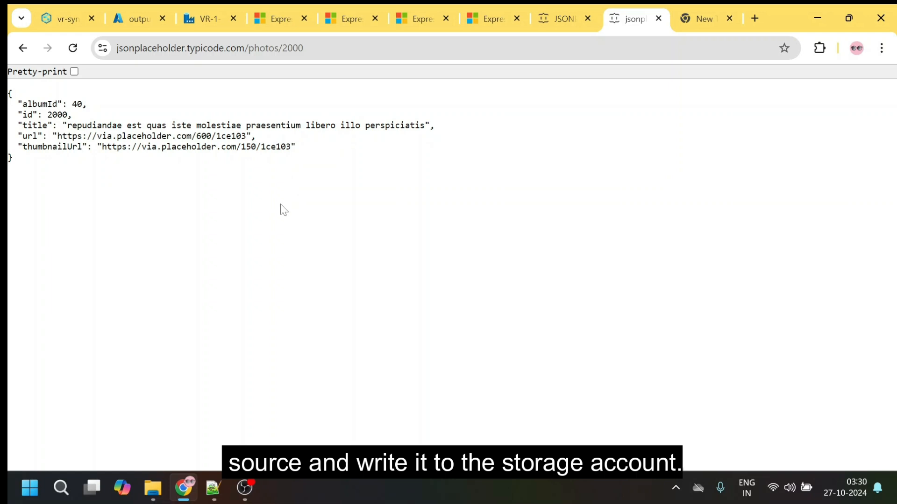
# Step: Switch to Notepad++ and examine the fixed prefix and four-digit number in the target file name
pyautogui.click(213, 498)
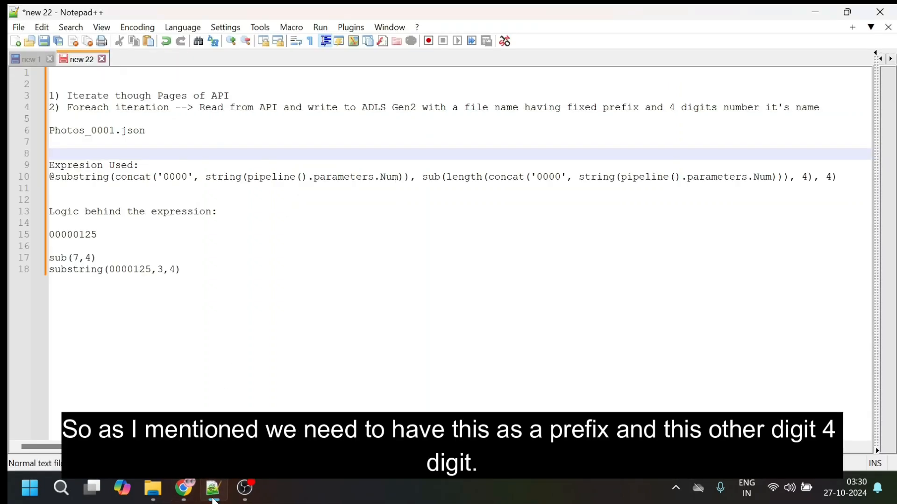
pyautogui.click(151, 108)
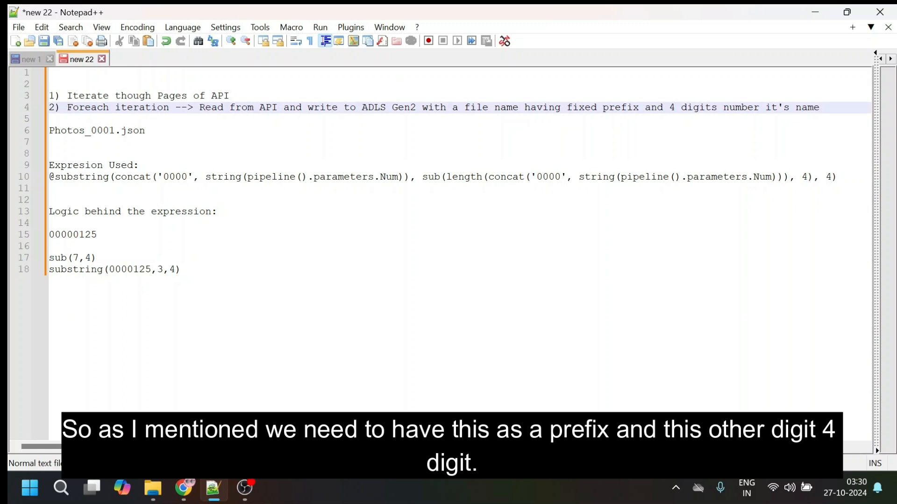
pyautogui.moveTo(85, 131); pyautogui.dragTo(49, 131)
pyautogui.click(70, 119)
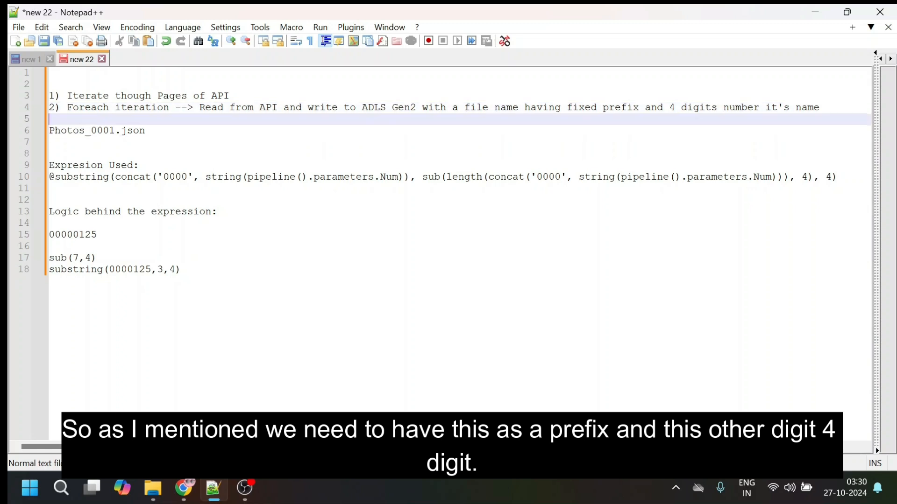
pyautogui.doubleClick(100, 131)
pyautogui.click(145, 130)
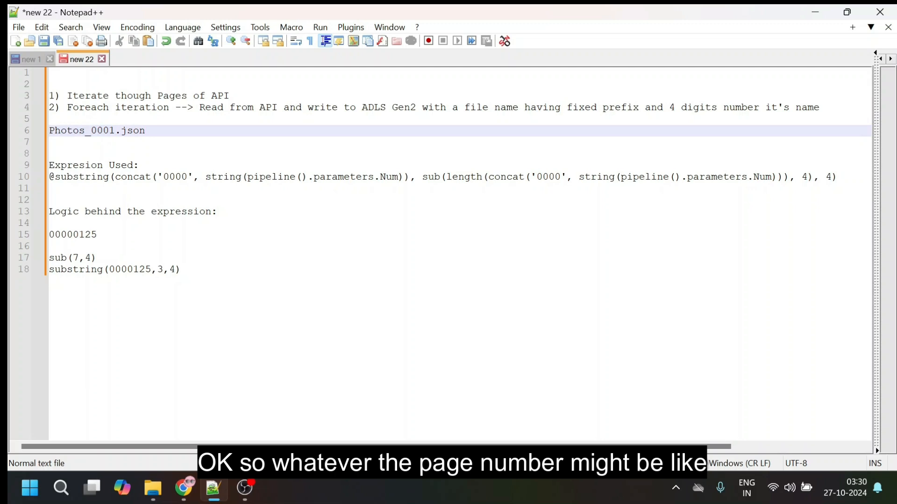
# Step: Switch to Chrome and inspect the Items expression of the Iterate_Through_Files ForEach activity in the data factory pipeline
pyautogui.click(184, 488)
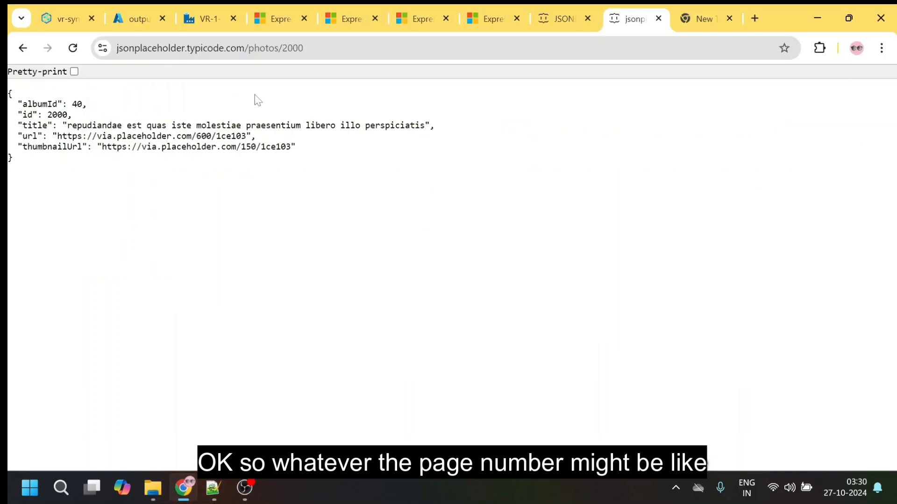
pyautogui.click(196, 21)
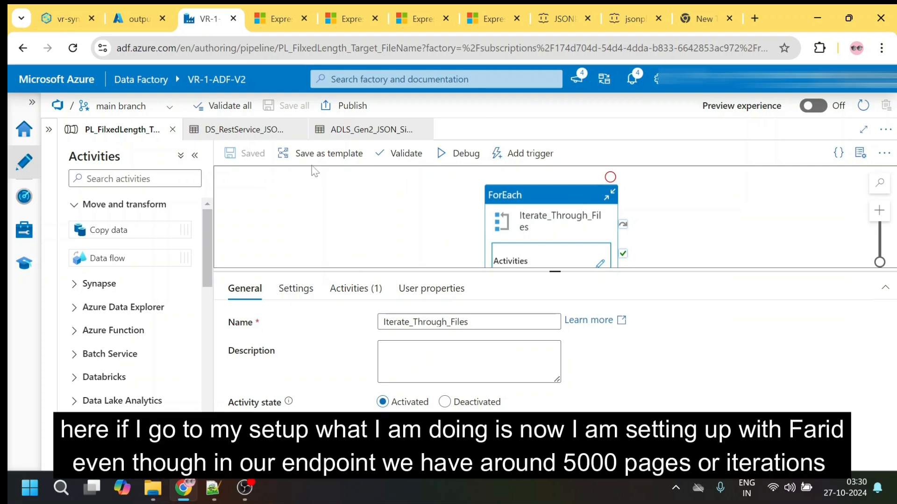
pyautogui.click(557, 20)
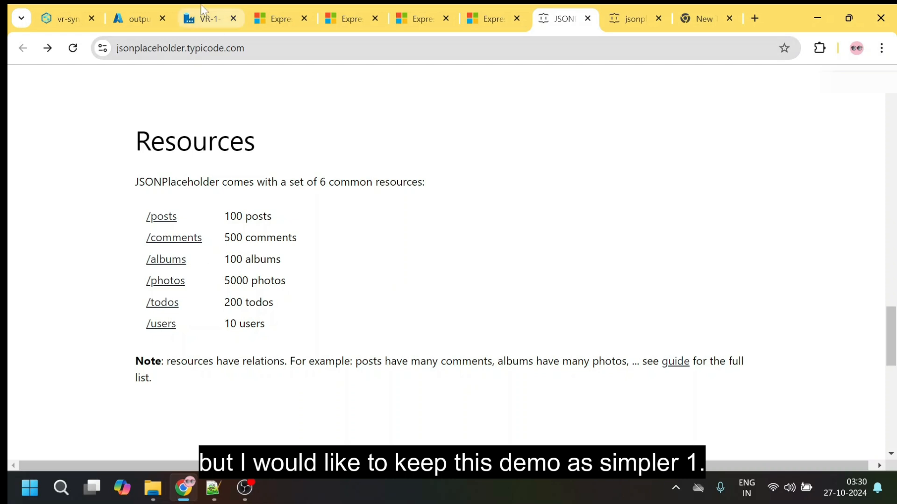
pyautogui.click(205, 18)
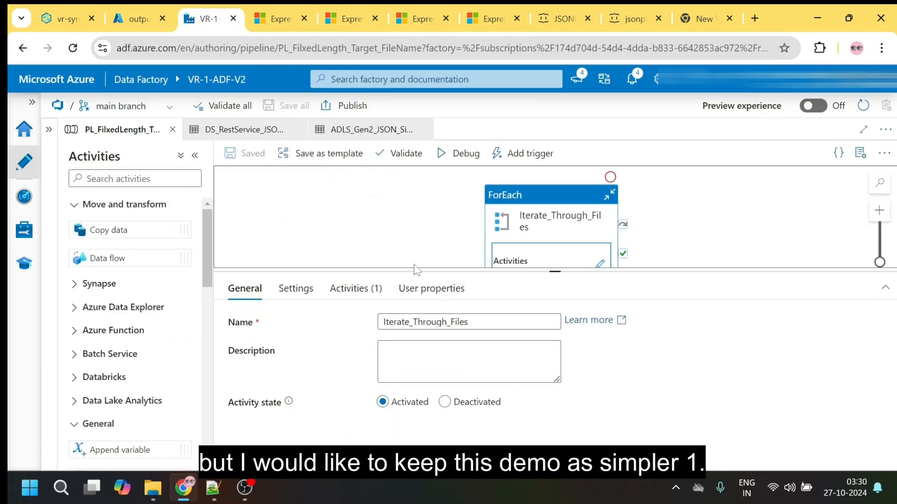
pyautogui.moveTo(419, 268); pyautogui.dragTo(418, 288)
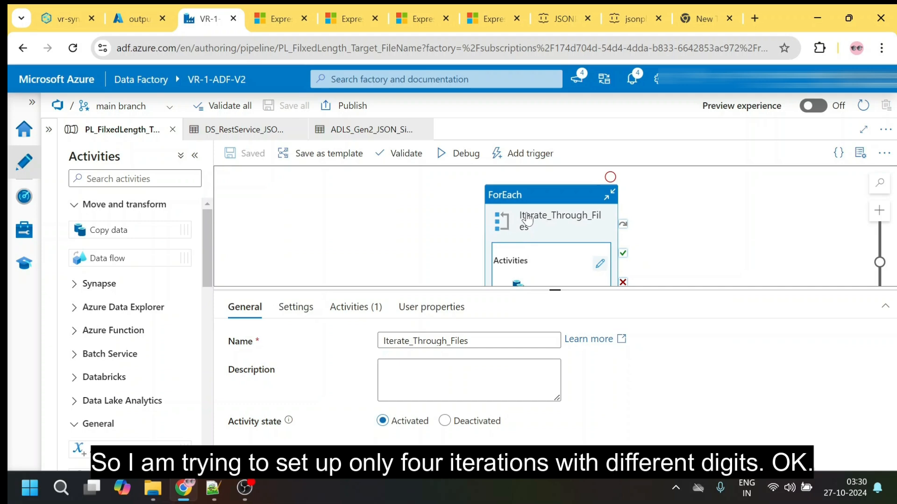
pyautogui.click(308, 309)
pyautogui.click(439, 394)
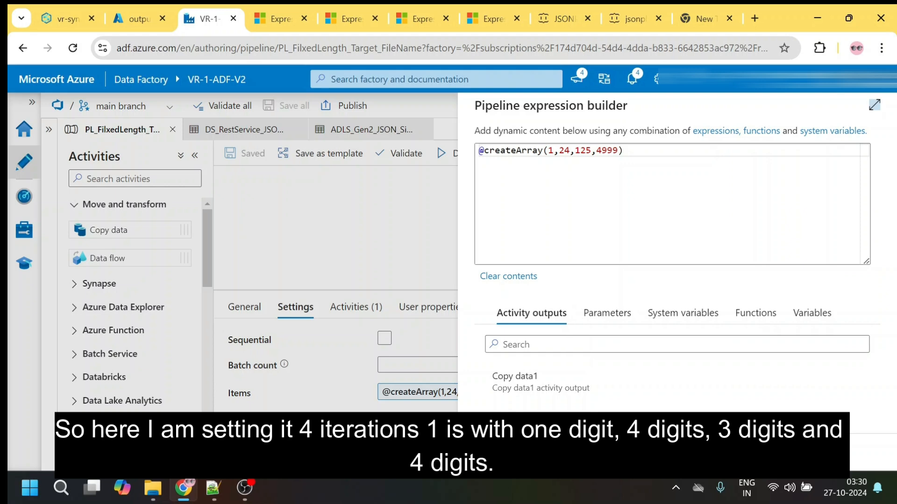
pyautogui.click(555, 451)
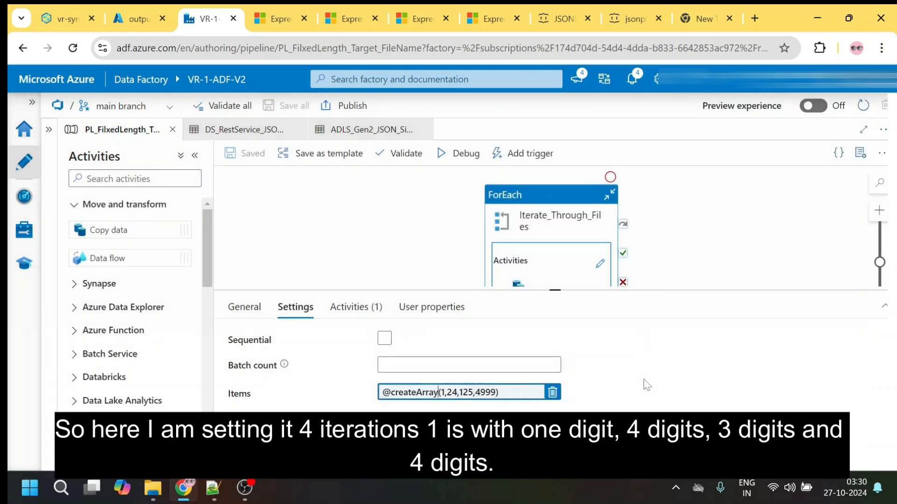
# Step: Open the Copy data1 activity inside the ForEach loop and inspect its source dataset properties
pyautogui.click(600, 264)
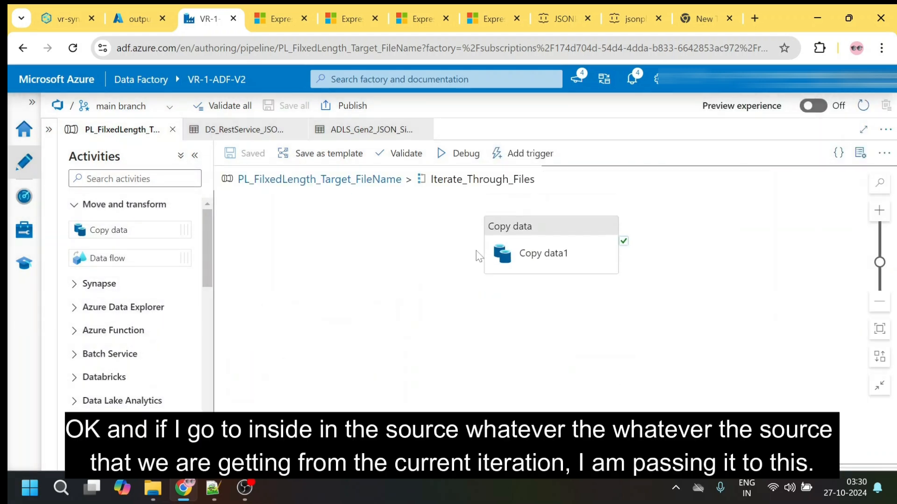
pyautogui.click(529, 252)
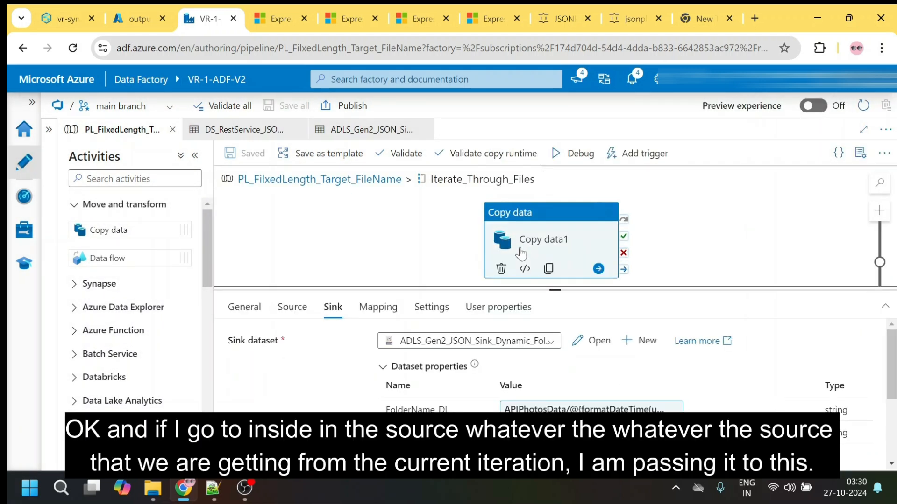
pyautogui.click(293, 306)
pyautogui.click(362, 306)
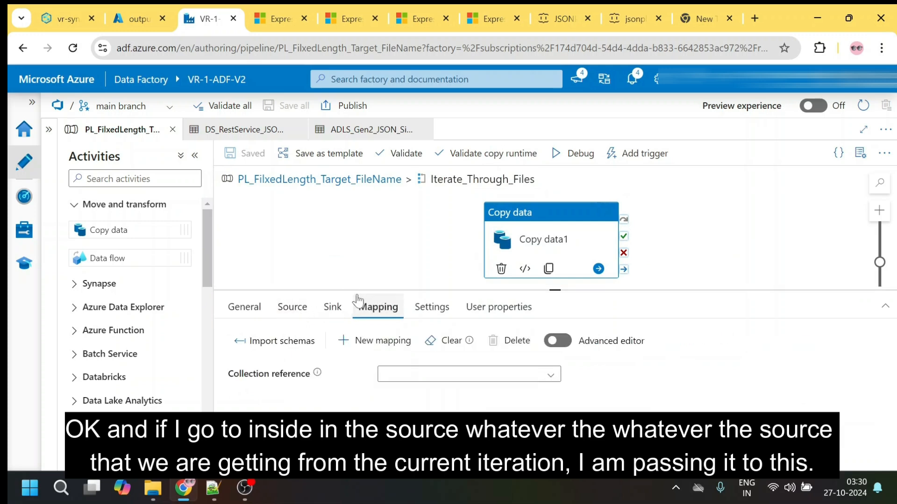
pyautogui.click(281, 310)
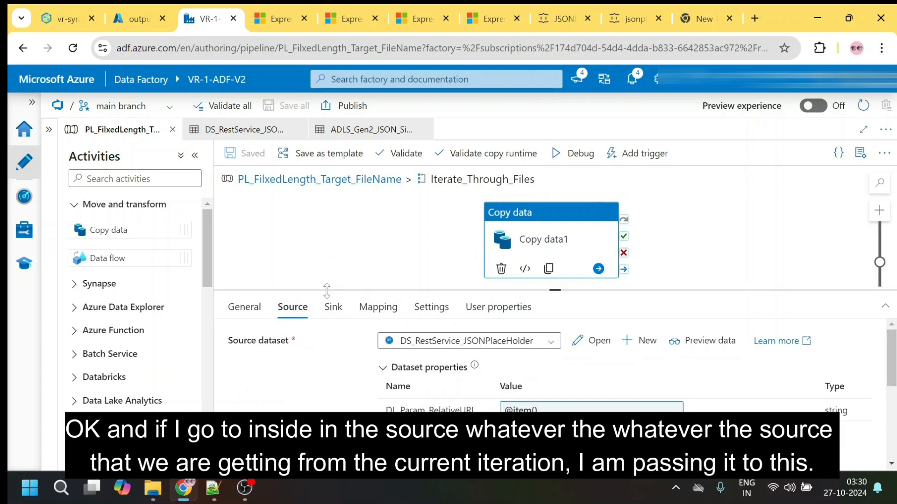
pyautogui.moveTo(328, 290); pyautogui.dragTo(334, 215)
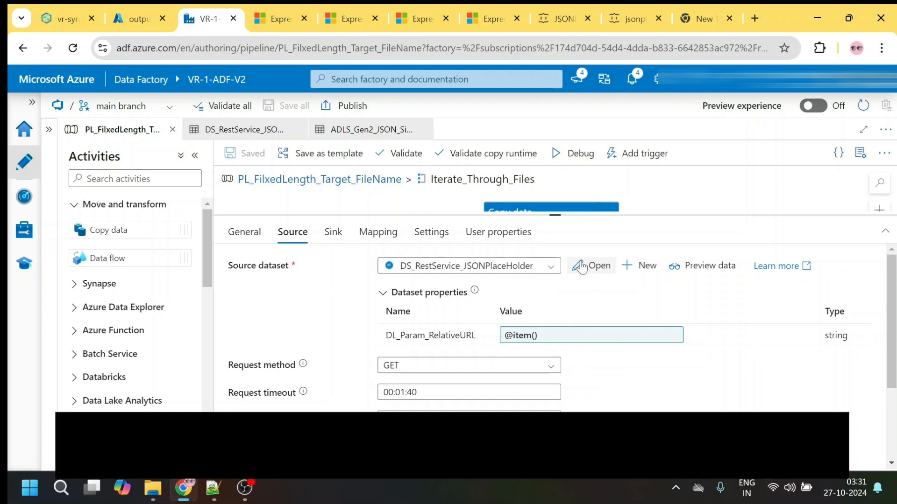
# Step: Open the source dataset DS_RestService_JSONPlaceHolder and inspect its linked service's base URL and authentication type
pyautogui.click(580, 266)
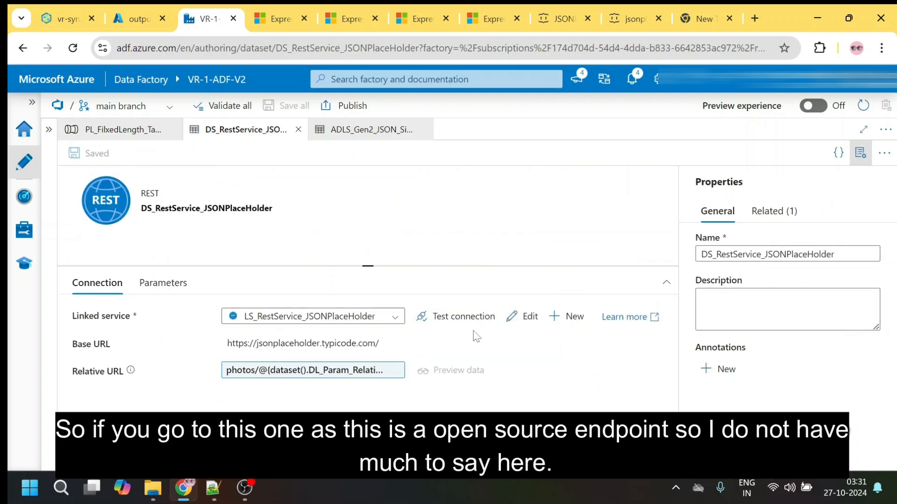
pyautogui.click(525, 317)
pyautogui.scroll(-1, 647, 283)
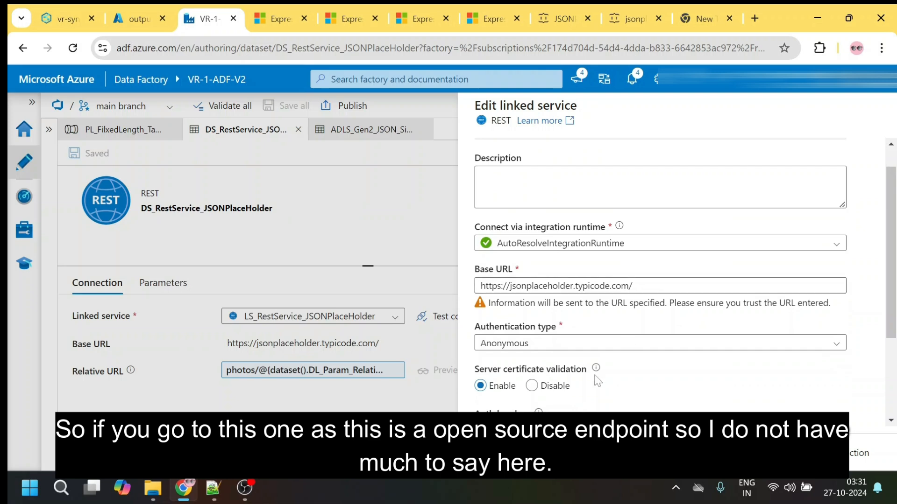
pyautogui.click(545, 453)
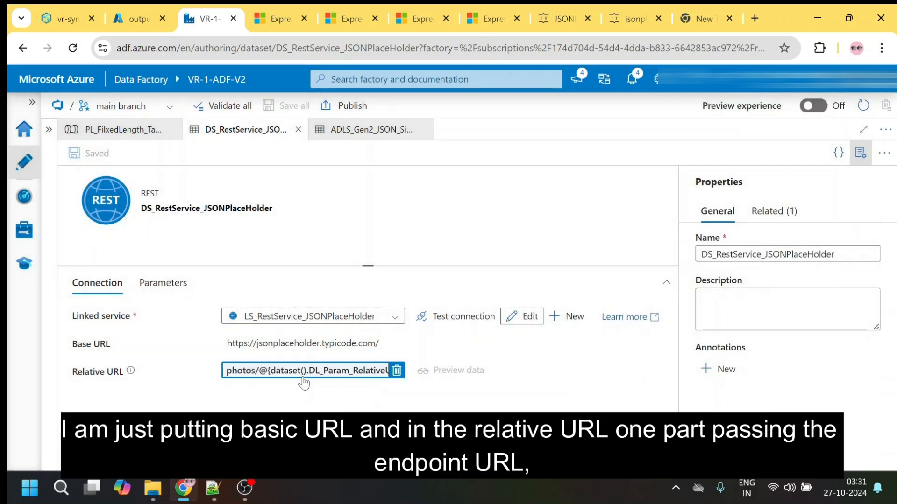
# Step: Examine the REST dataset's relative URL expression and compare it with the address of the sample photos/2000 page
pyautogui.click(300, 372)
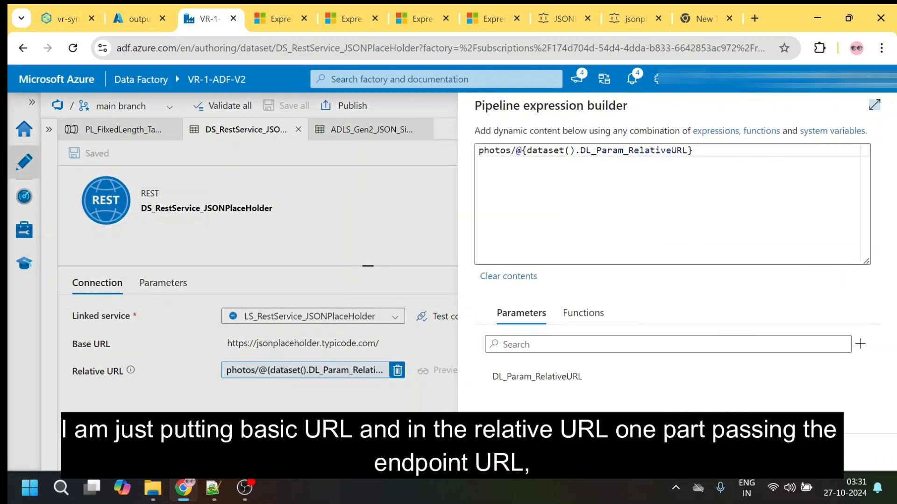
pyautogui.doubleClick(509, 151)
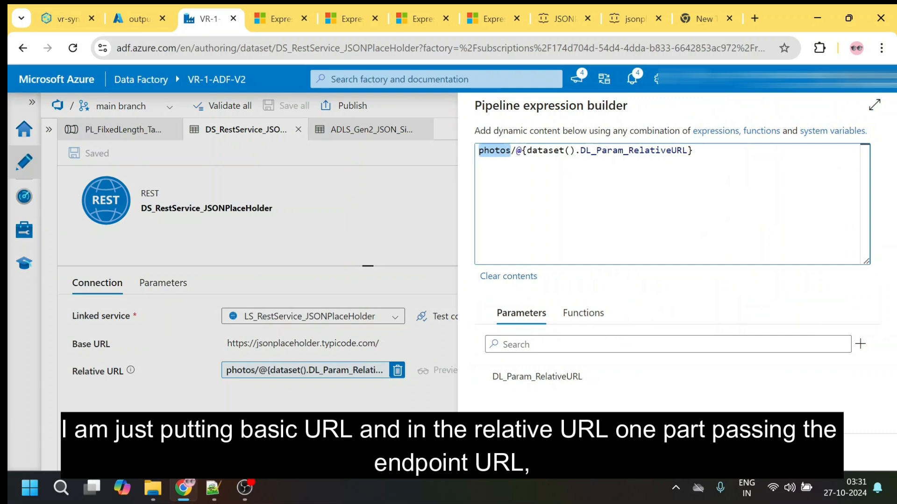
pyautogui.click(693, 150)
pyautogui.doubleClick(500, 151)
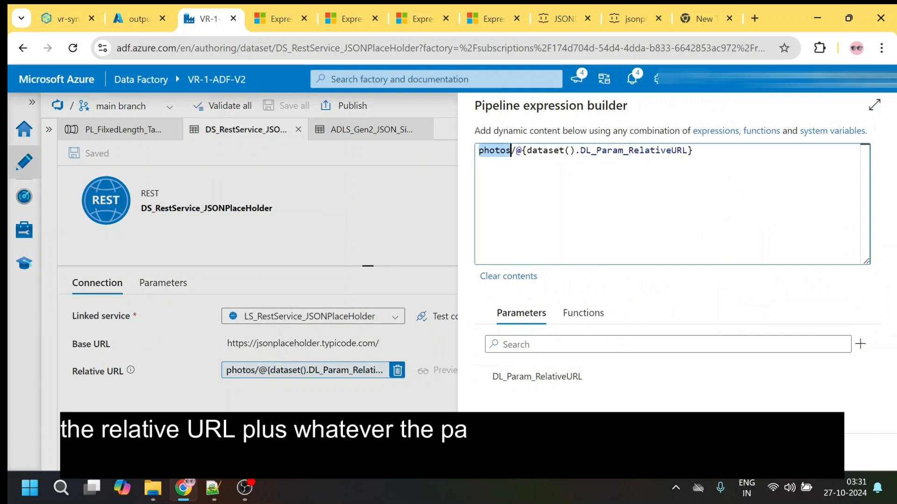
pyautogui.click(694, 150)
pyautogui.doubleClick(489, 150)
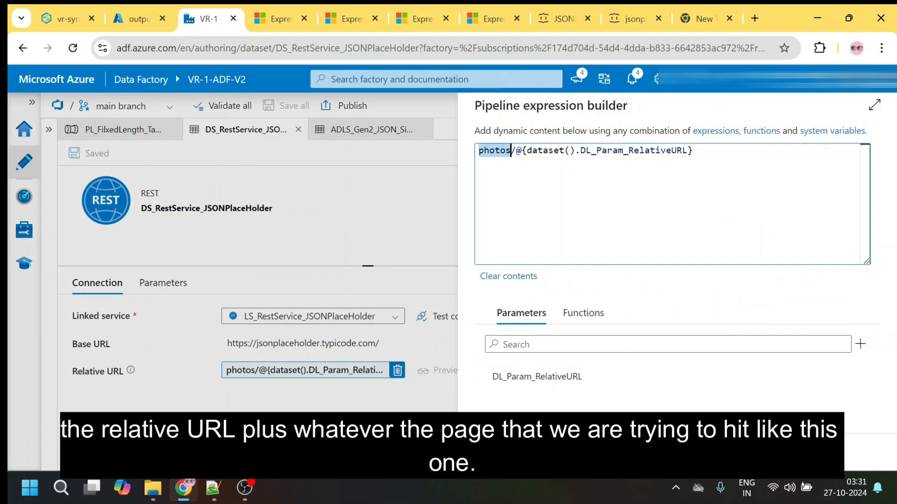
pyautogui.moveTo(489, 150); pyautogui.dragTo(687, 150)
pyautogui.click(694, 150)
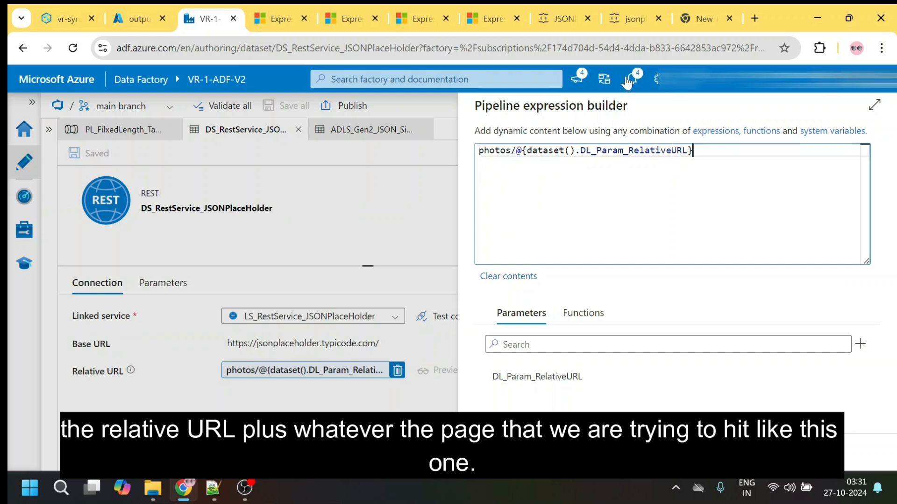
pyautogui.click(621, 17)
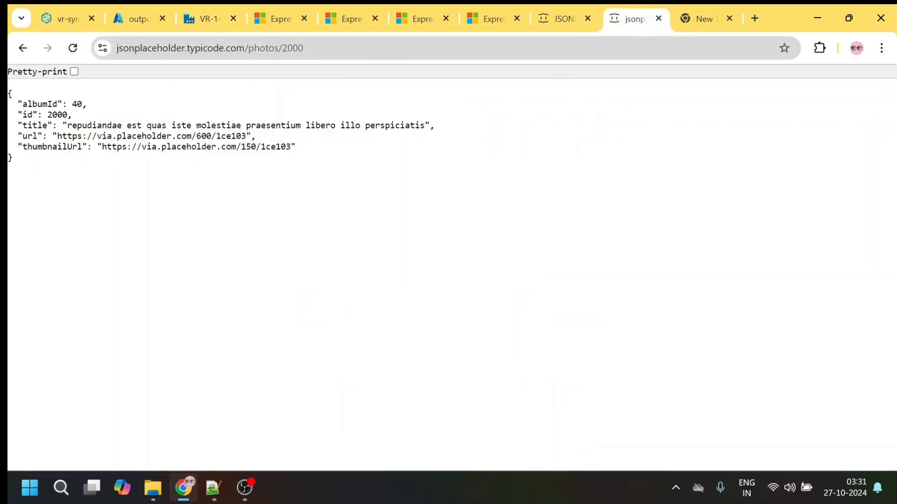
pyautogui.click(196, 16)
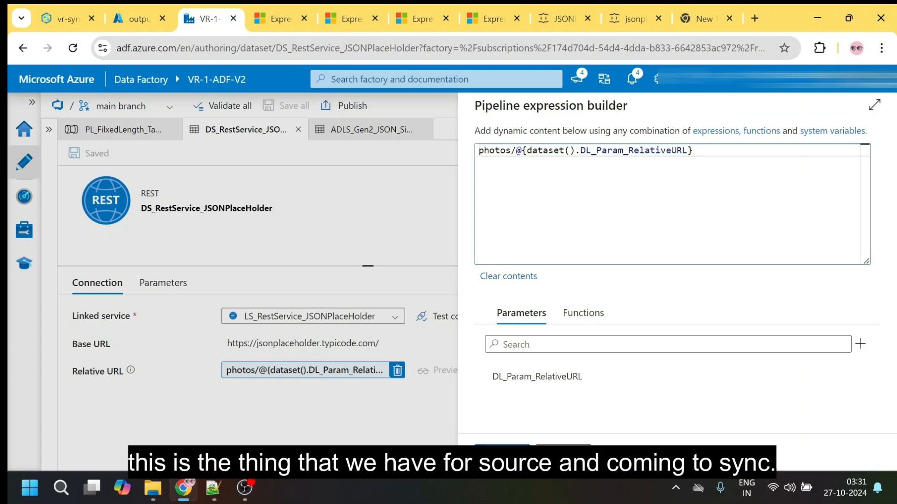
pyautogui.click(563, 453)
# Step: Return to the pipeline, view the Copy data1 sink properties and open the sink dataset ADLS_Gen2_JSON_Sink_Dynamic_Folder_And_File
pyautogui.click(127, 135)
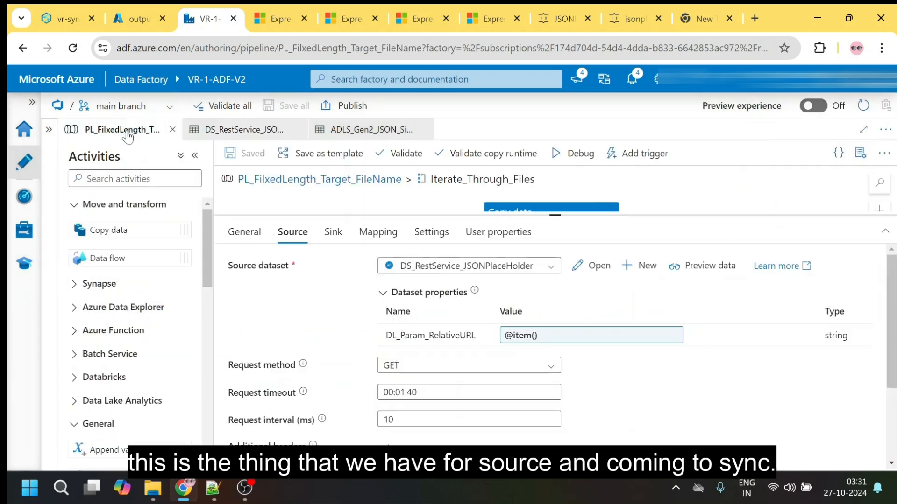
pyautogui.click(333, 233)
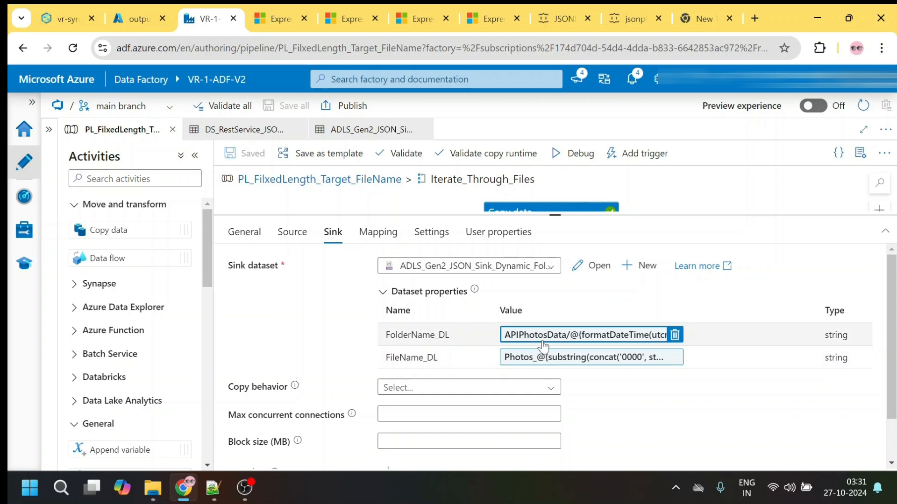
pyautogui.click(589, 265)
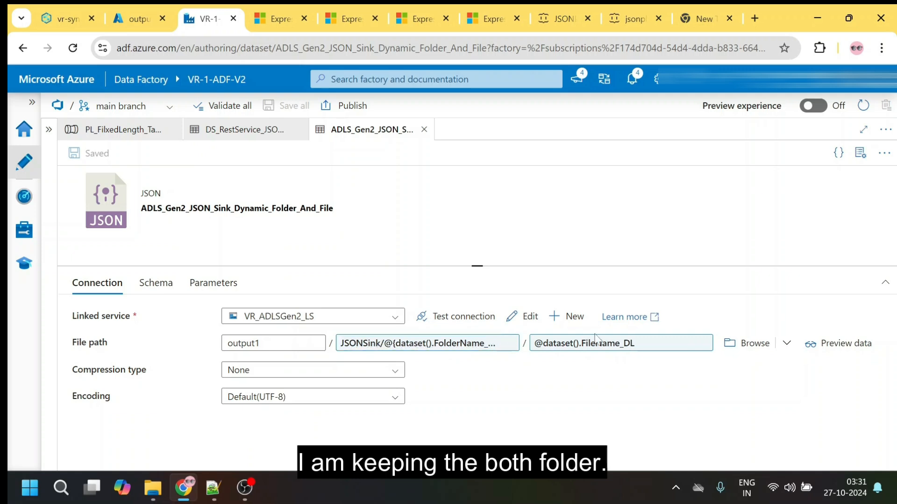
# Step: Inspect the sink dataset's folder path expression with the JSONSink prefix and its FolderName_DL and FileName_DL parameters
pyautogui.click(407, 351)
pyautogui.moveTo(479, 150); pyautogui.dragTo(522, 151)
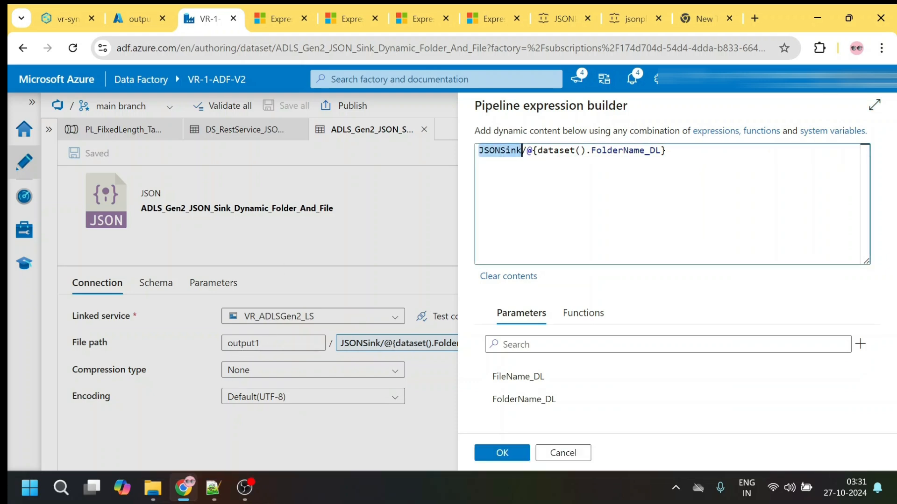
pyautogui.click(666, 152)
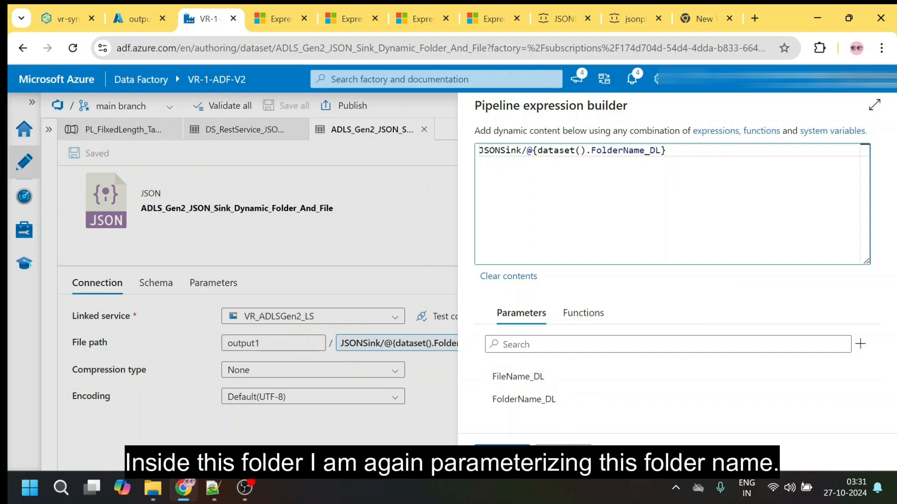
pyautogui.click(502, 450)
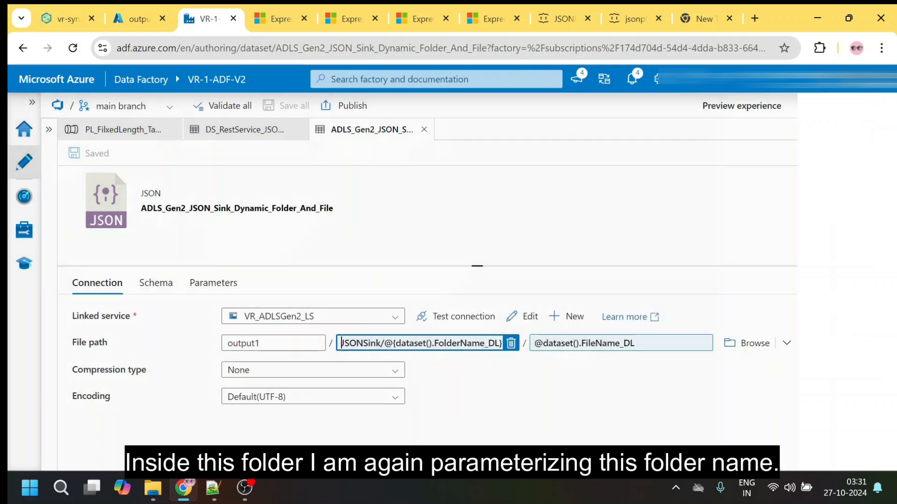
pyautogui.click(201, 289)
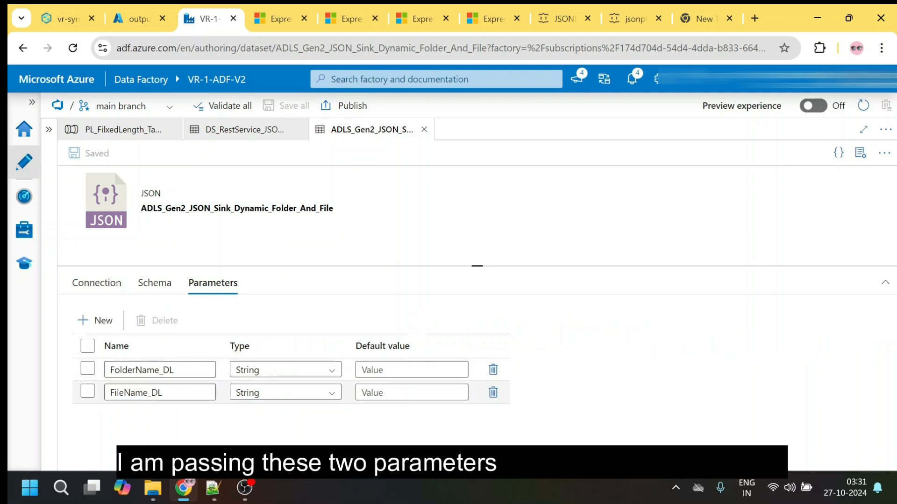
pyautogui.click(89, 286)
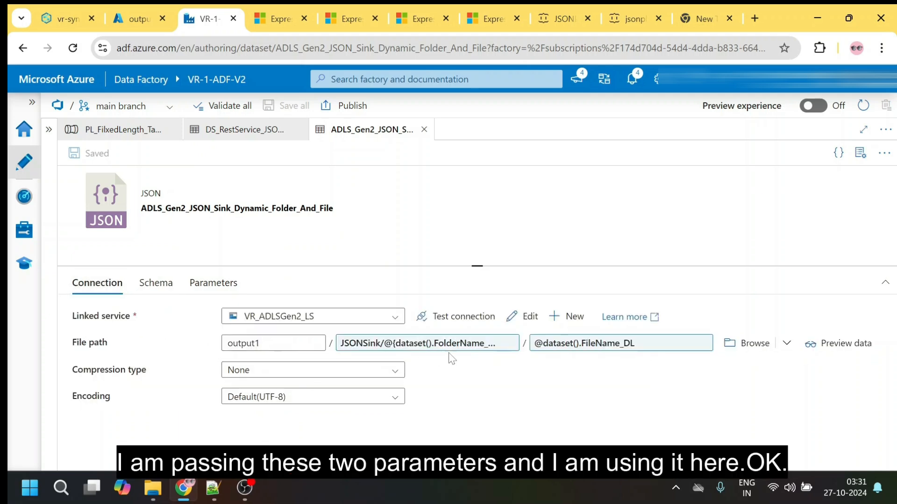
# Step: Return to the pipeline and examine the Copy activity's FolderName_DL expression, including its APIPhotosData folder and utcnow date format
pyautogui.click(137, 131)
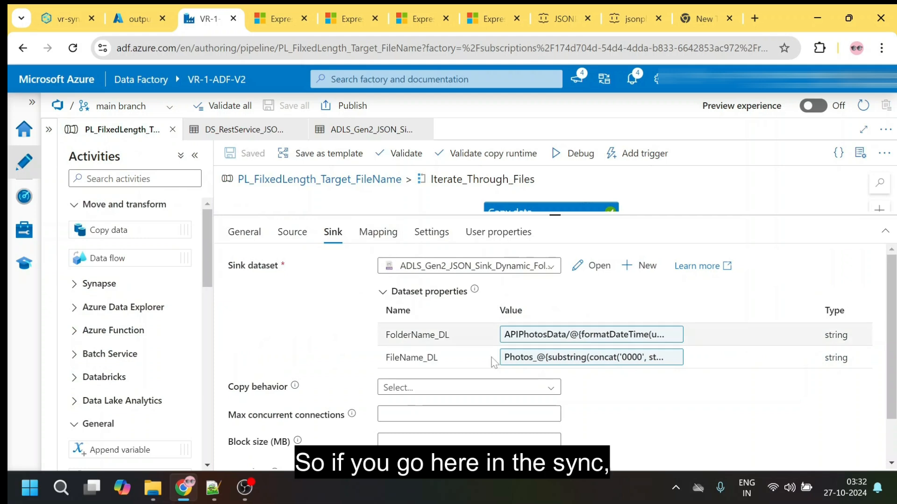
pyautogui.click(571, 340)
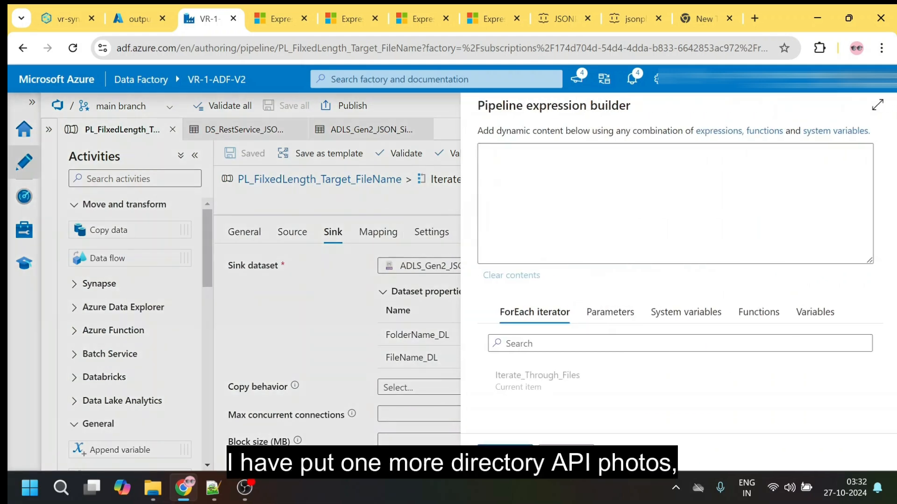
pyautogui.doubleClick(547, 151)
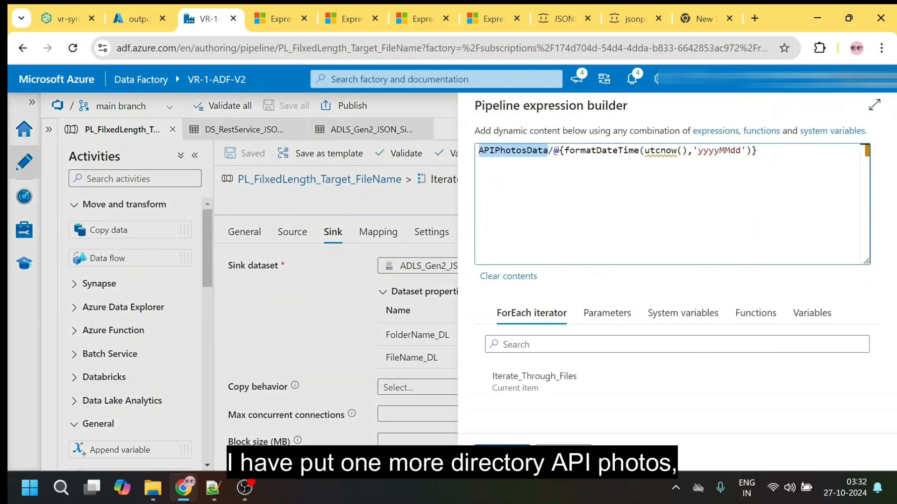
pyautogui.click(757, 151)
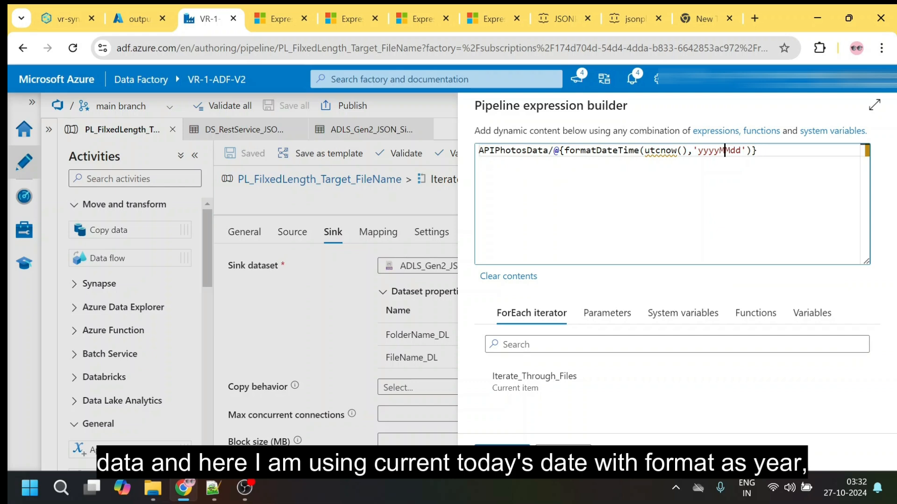
pyautogui.doubleClick(724, 150)
pyautogui.doubleClick(660, 151)
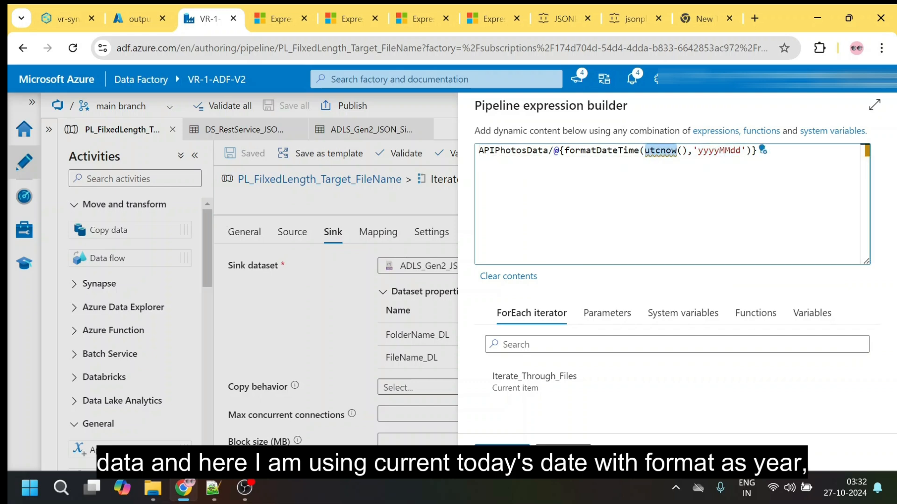
pyautogui.click(761, 151)
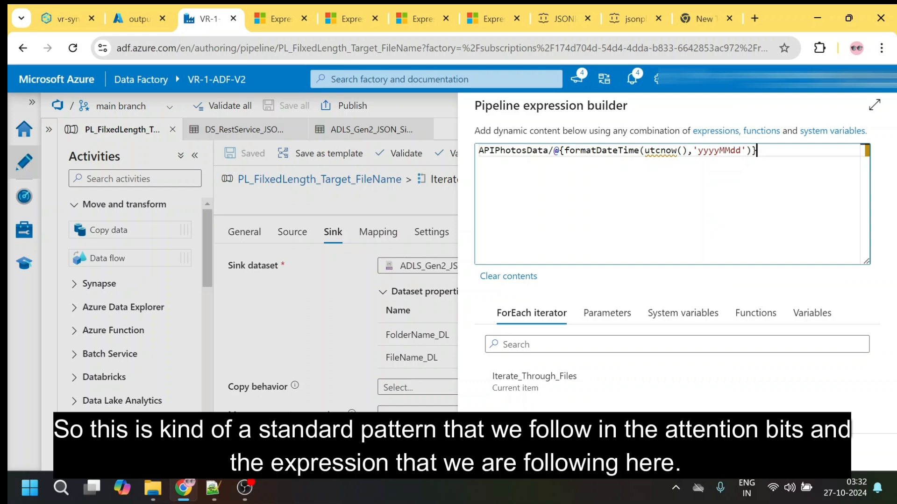
pyautogui.click(561, 452)
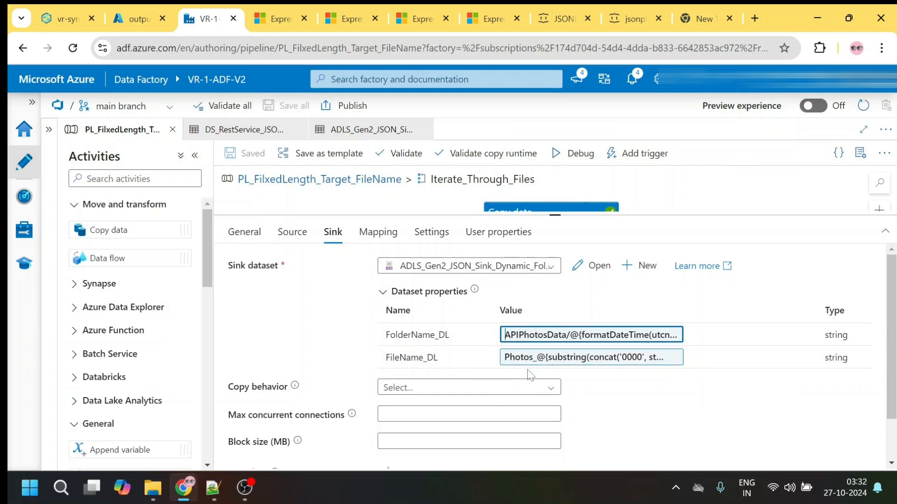
# Step: Switch to Notepad++ and review the four-digit part of the Photos_0001.json file name and the expression headings
pyautogui.click(214, 489)
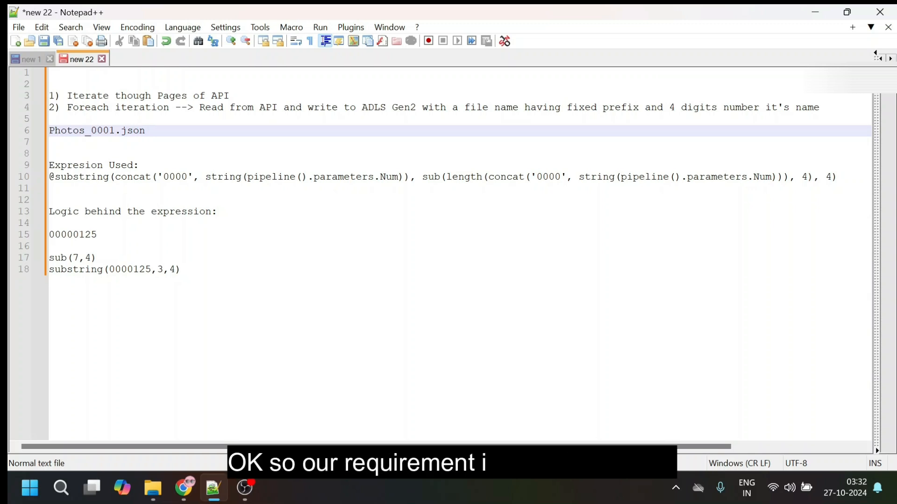
pyautogui.moveTo(91, 131); pyautogui.dragTo(115, 131)
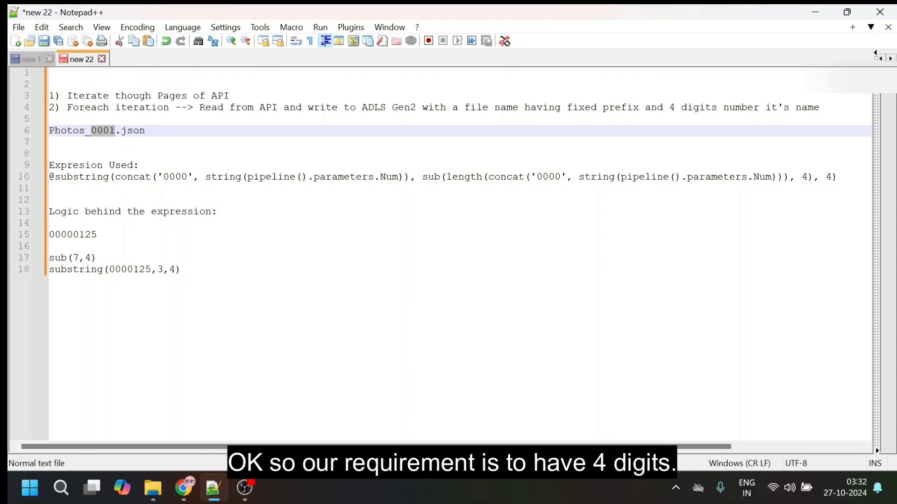
pyautogui.click(139, 165)
pyautogui.click(217, 212)
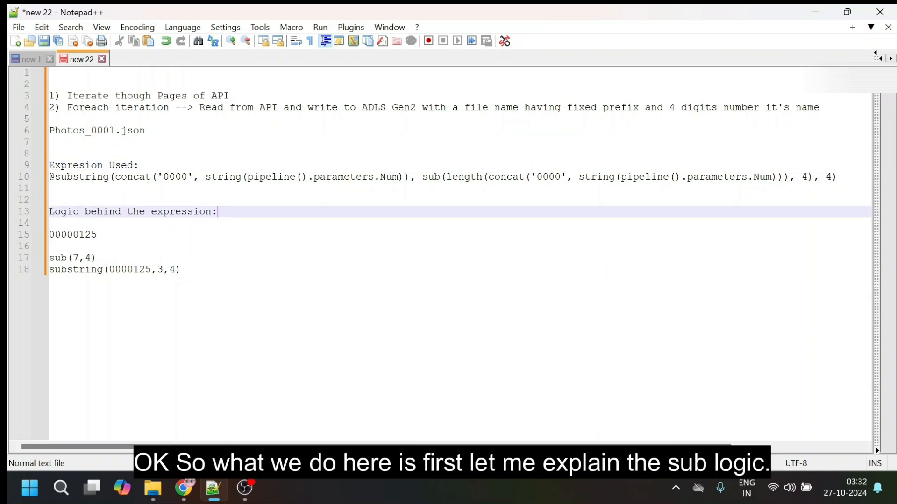
# Step: Compare the sample number 00000125 with the expression's concat of '0000' and the Num parameter
pyautogui.doubleClick(77, 237)
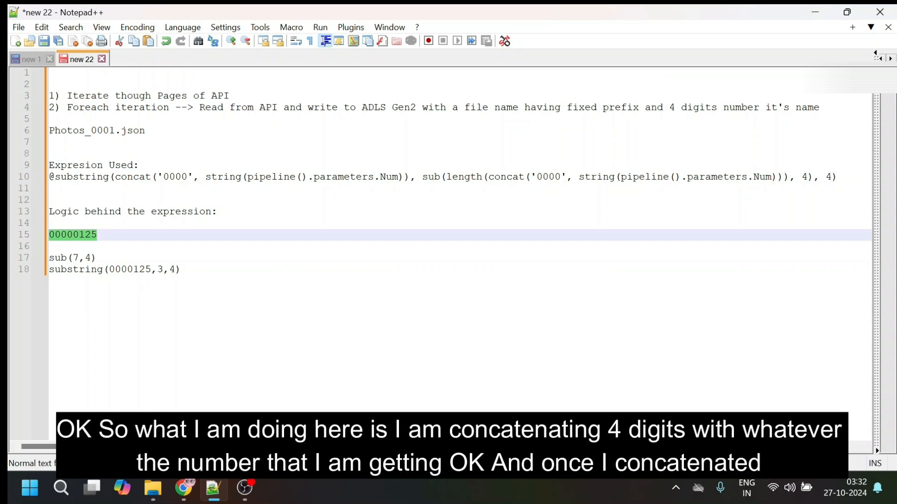
pyautogui.click(549, 178)
pyautogui.doubleClick(549, 178)
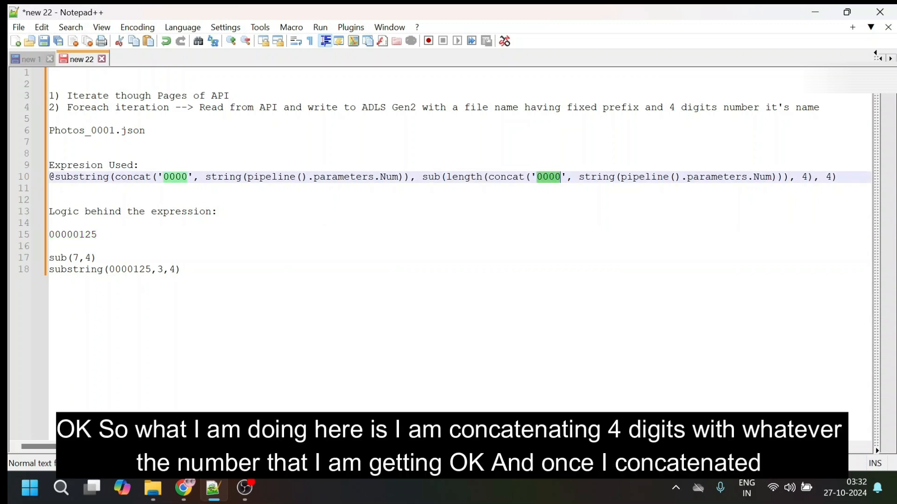
pyautogui.doubleClick(764, 178)
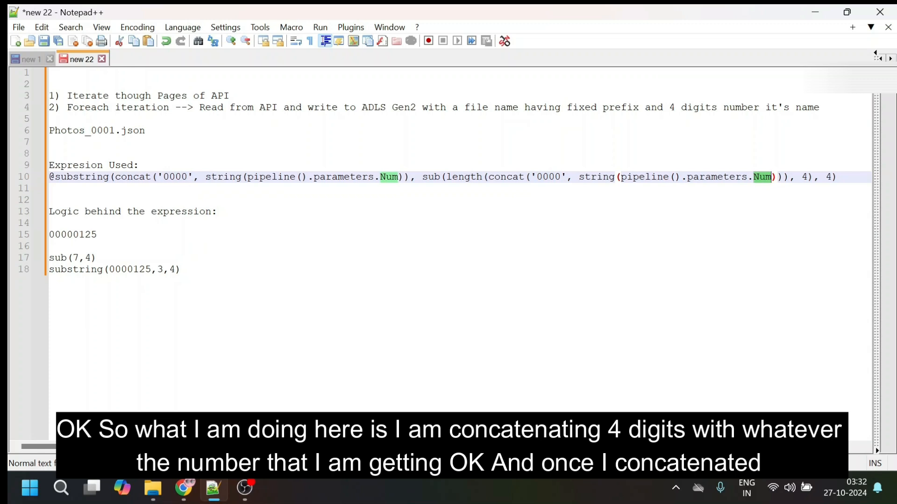
pyautogui.click(217, 212)
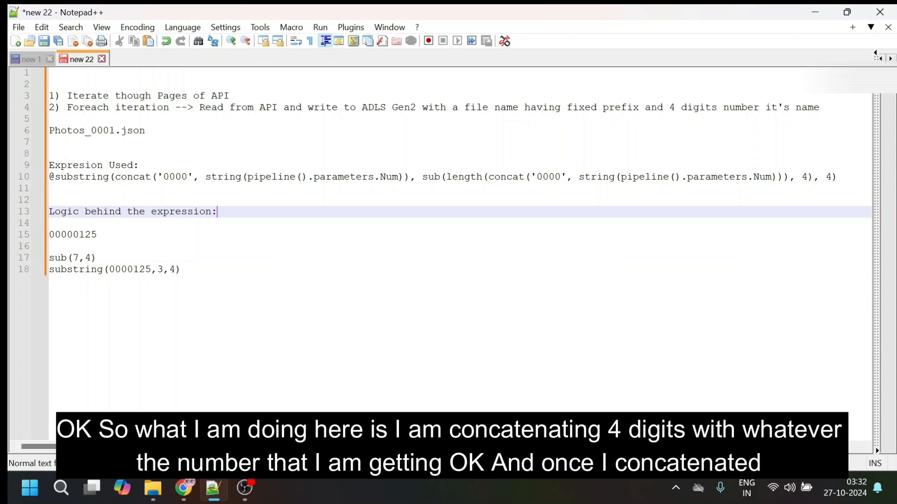
pyautogui.click(530, 177)
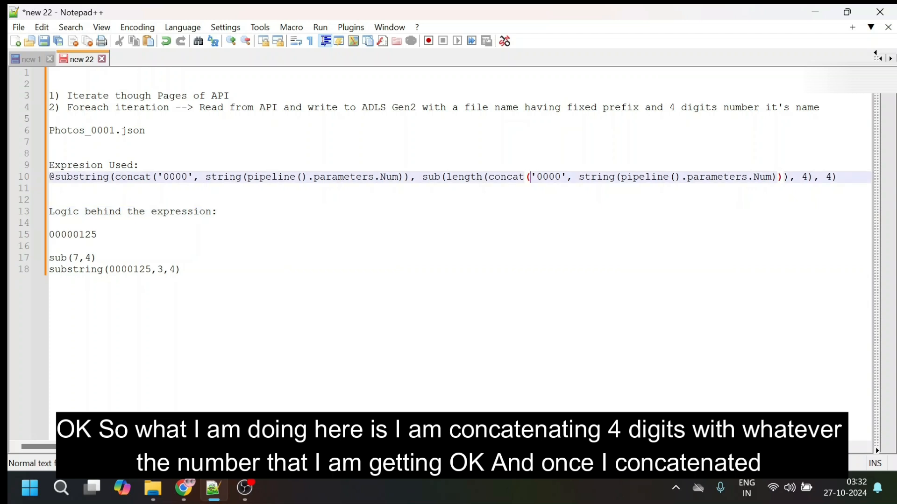
pyautogui.doubleClick(73, 235)
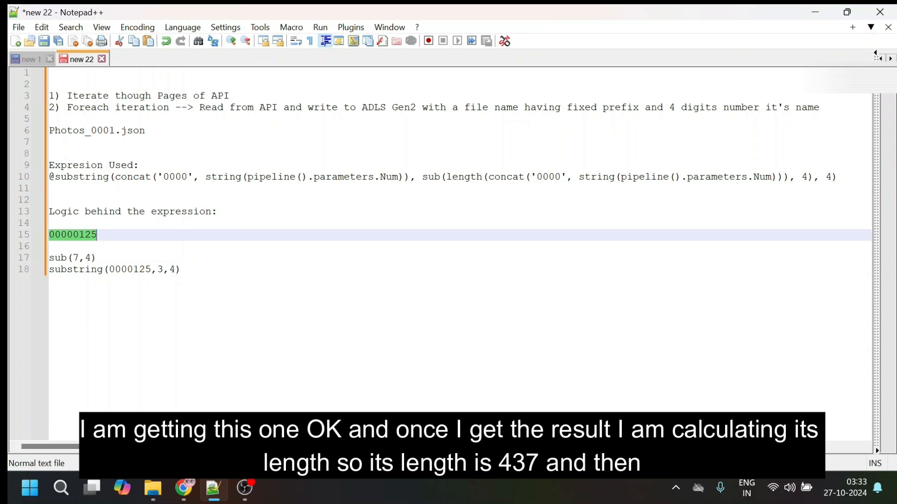
# Step: Review the length and sub functions in the expression and append =3 after sub(7,4) in the logic notes
pyautogui.doubleClick(469, 178)
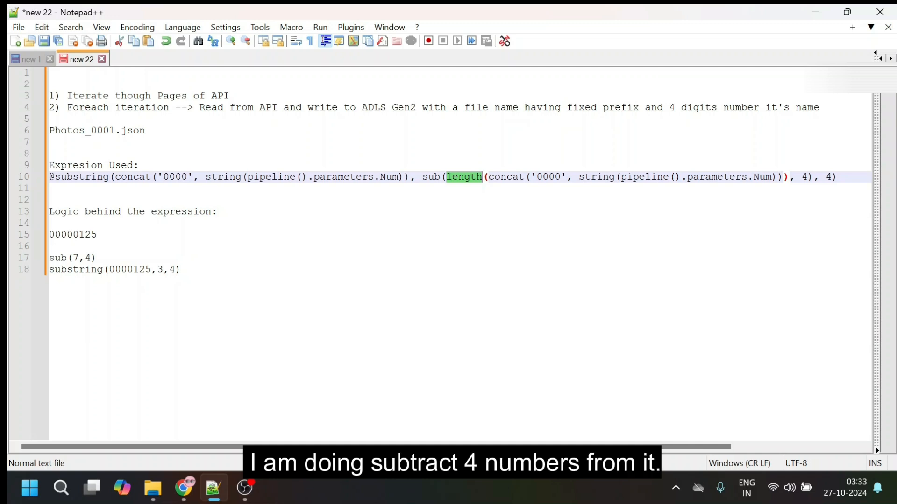
pyautogui.doubleClick(434, 177)
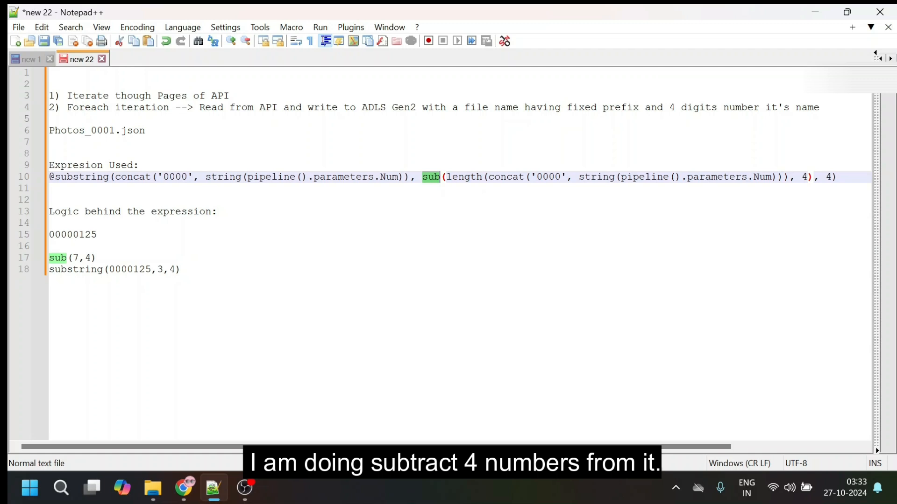
pyautogui.click(97, 258)
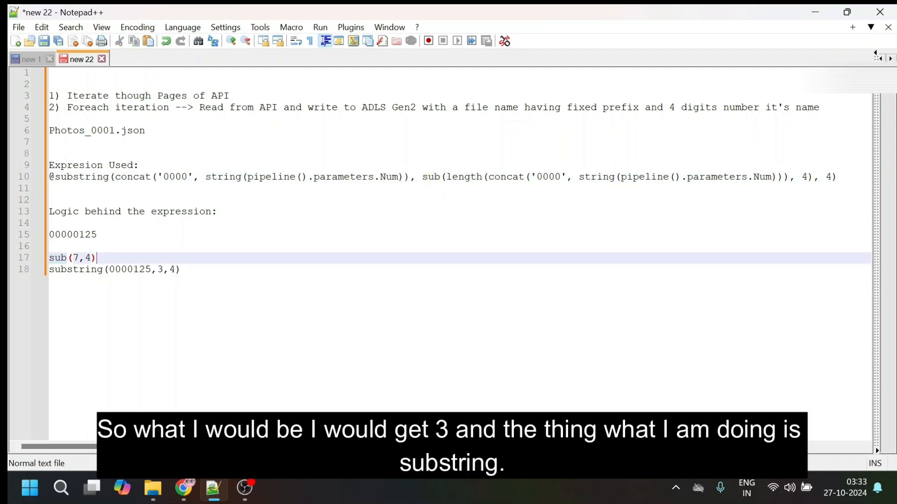
pyautogui.write('=3')
pyautogui.click(115, 177)
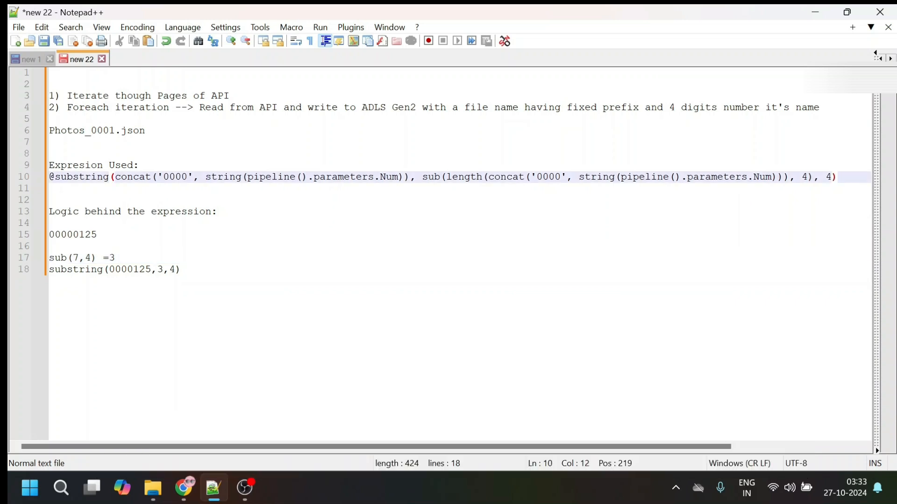
pyautogui.click(440, 177)
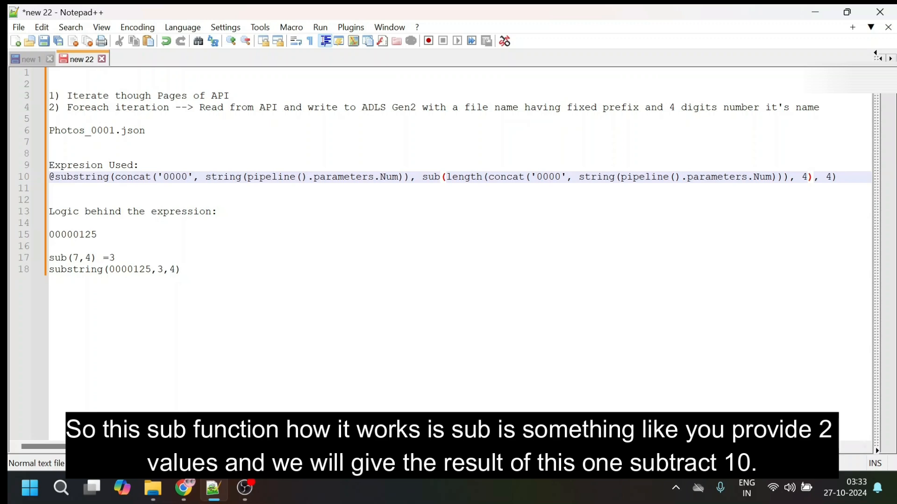
# Step: Switch to the browser and read the sub function's syntax, parameters and example in the Microsoft Learn expression documentation
pyautogui.click(186, 489)
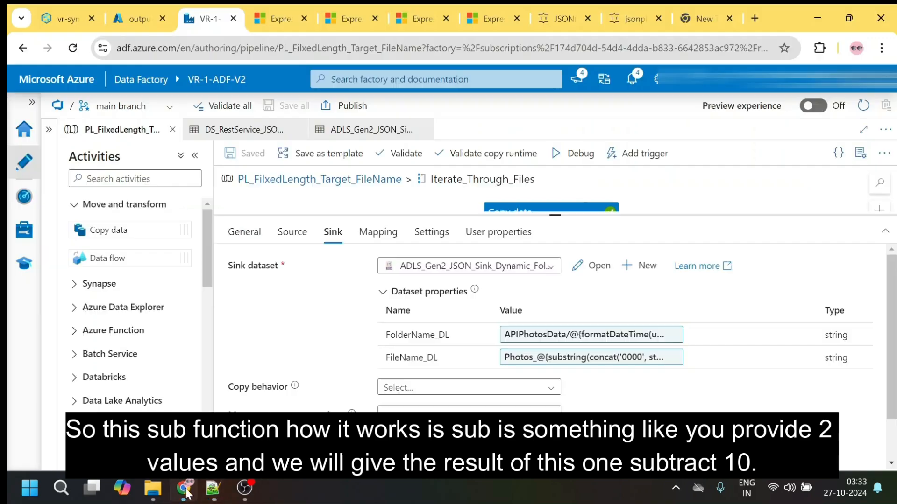
pyautogui.click(485, 18)
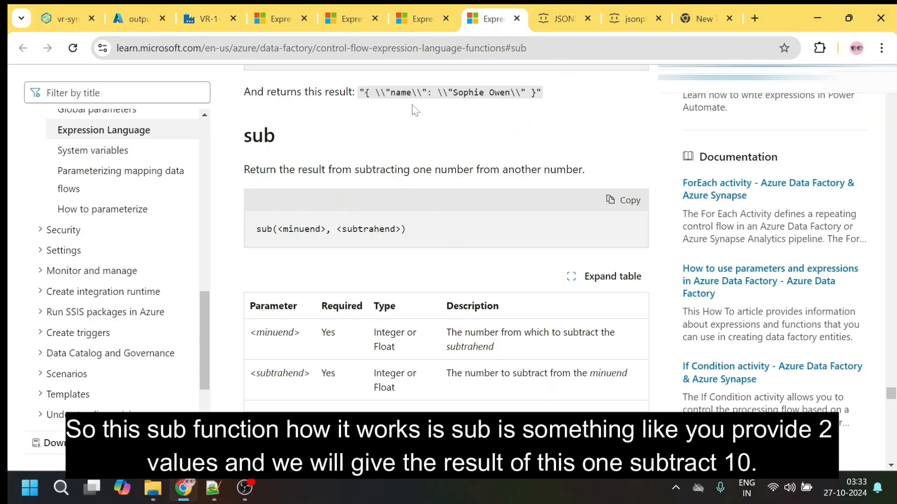
pyautogui.doubleClick(301, 228)
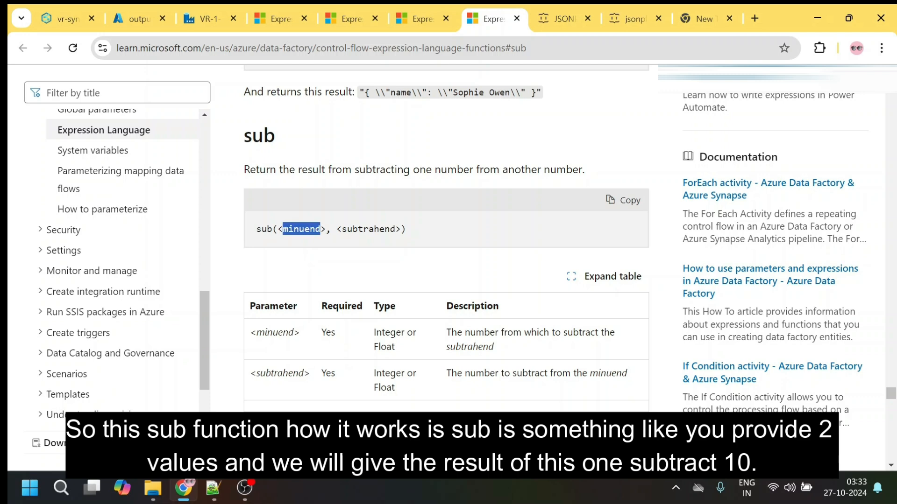
pyautogui.click(376, 230)
pyautogui.scroll(-3, 377, 230)
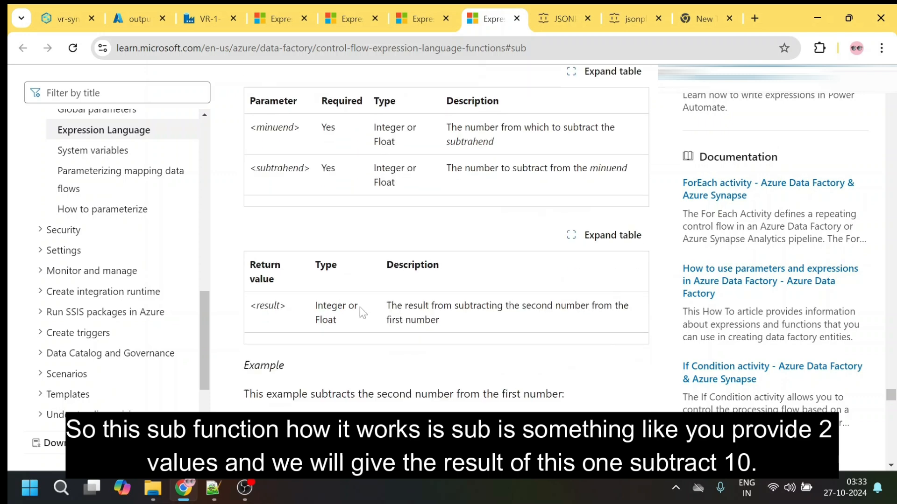
pyautogui.scroll(-2, 360, 308)
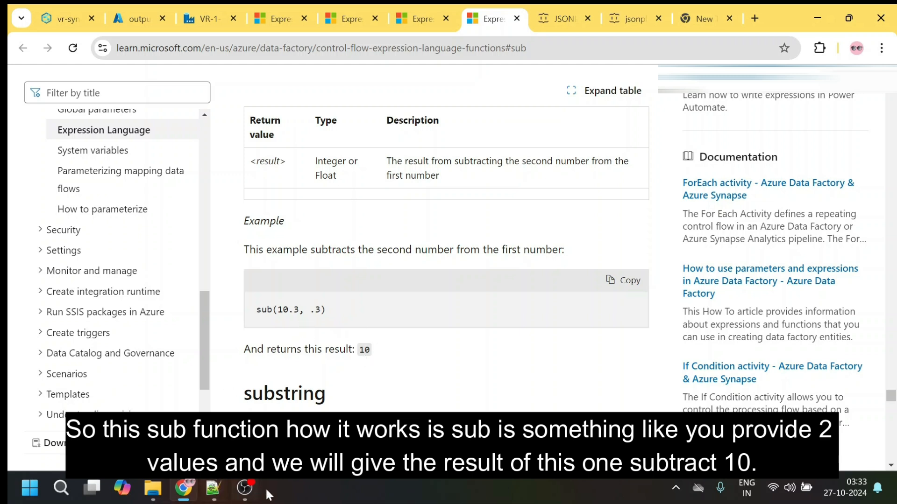
pyautogui.moveTo(157, 492)
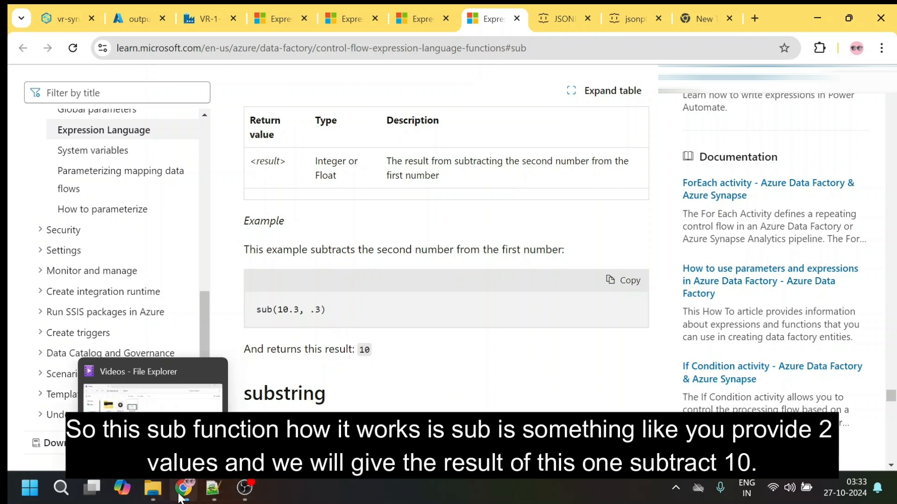
# Step: Return to the Notepad++ notes and review the sub(7,4) line under the expression logic
pyautogui.click(214, 498)
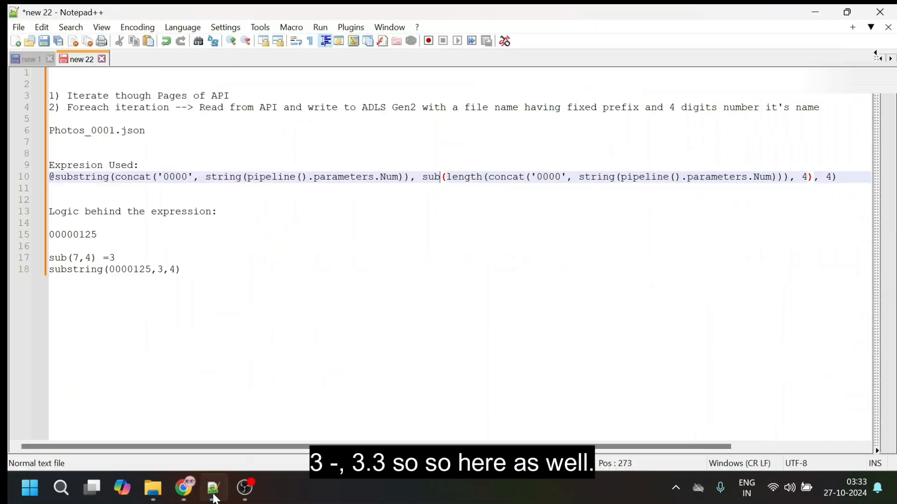
pyautogui.click(215, 224)
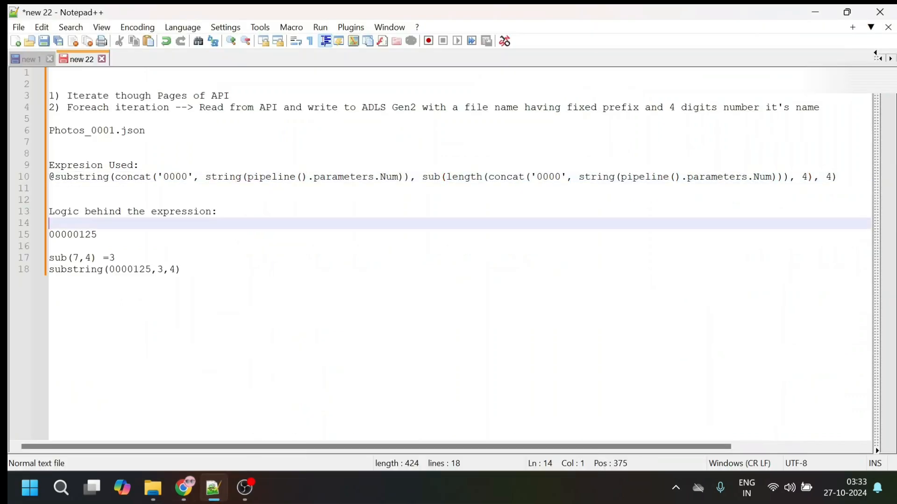
pyautogui.doubleClick(61, 258)
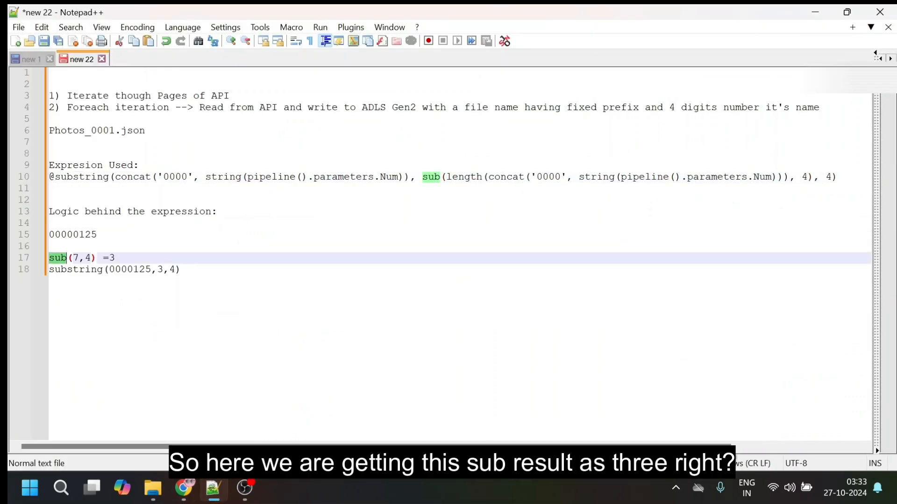
# Step: Compare the two concat('0000', string(pipeline().parameters.Num)) parts of the expression with the sample number 00000125 and the start index 3 in the notes
pyautogui.doubleClick(162, 270)
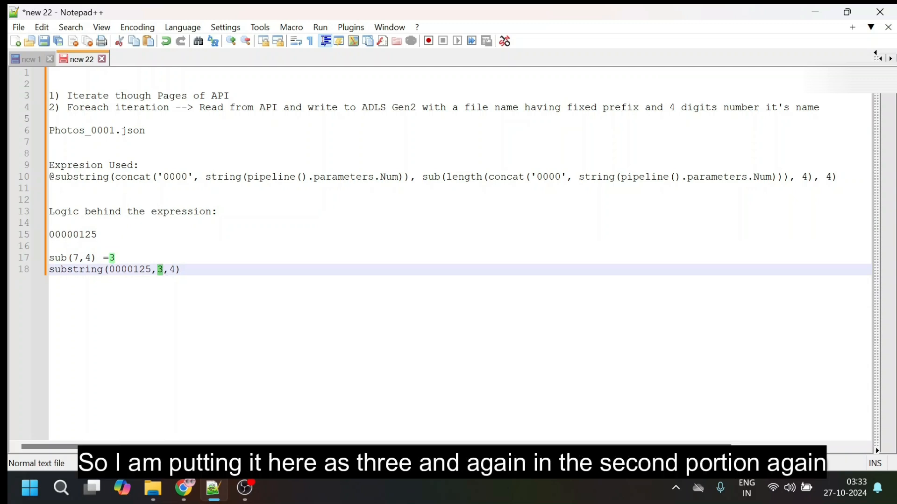
pyautogui.click(115, 177)
pyautogui.doubleClick(178, 178)
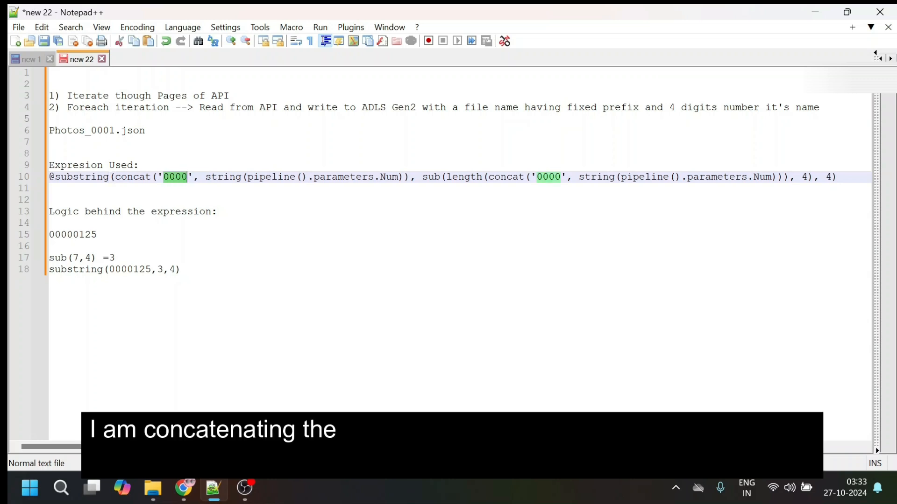
pyautogui.click(356, 178)
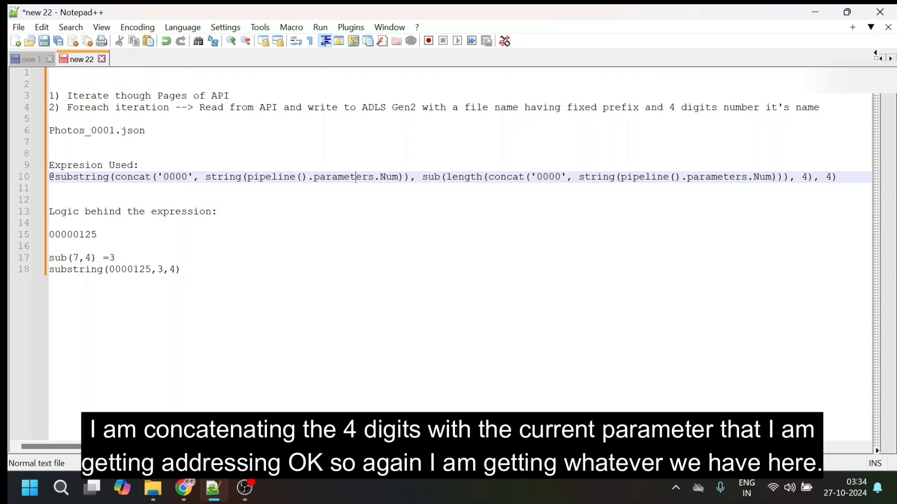
pyautogui.doubleClick(84, 235)
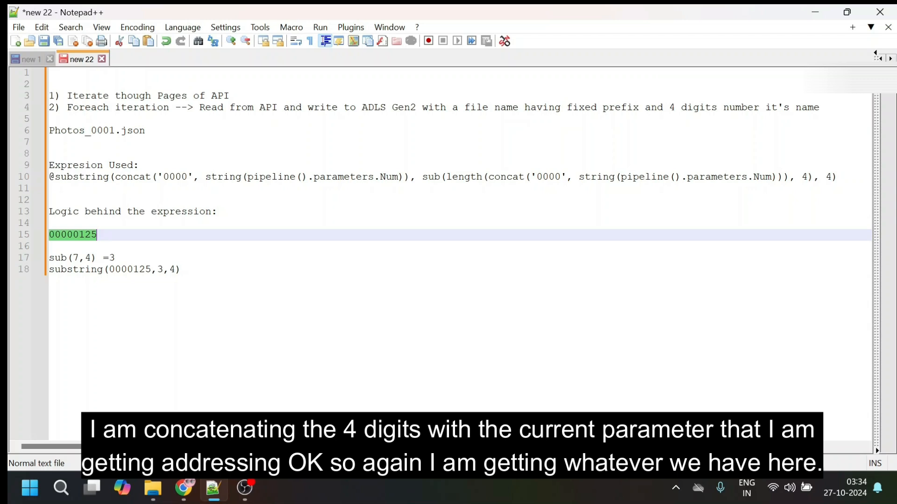
pyautogui.moveTo(488, 177); pyautogui.dragTo(772, 177)
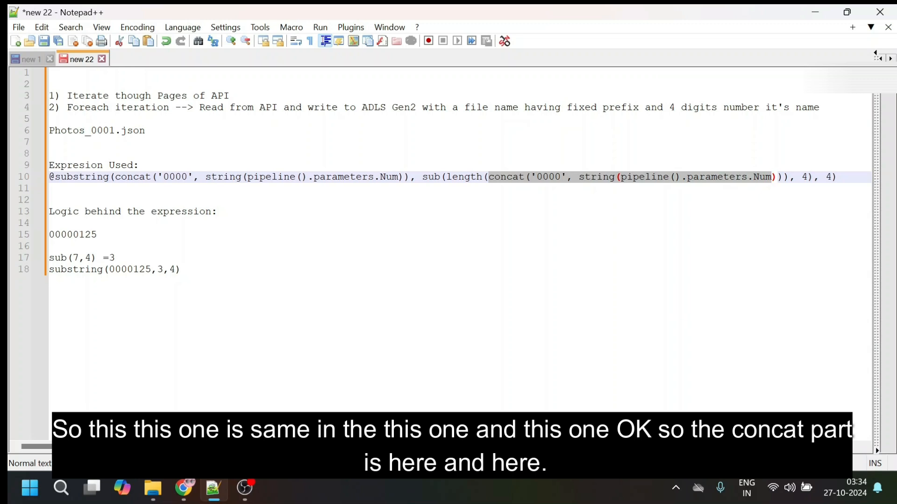
pyautogui.moveTo(115, 177); pyautogui.dragTo(405, 178)
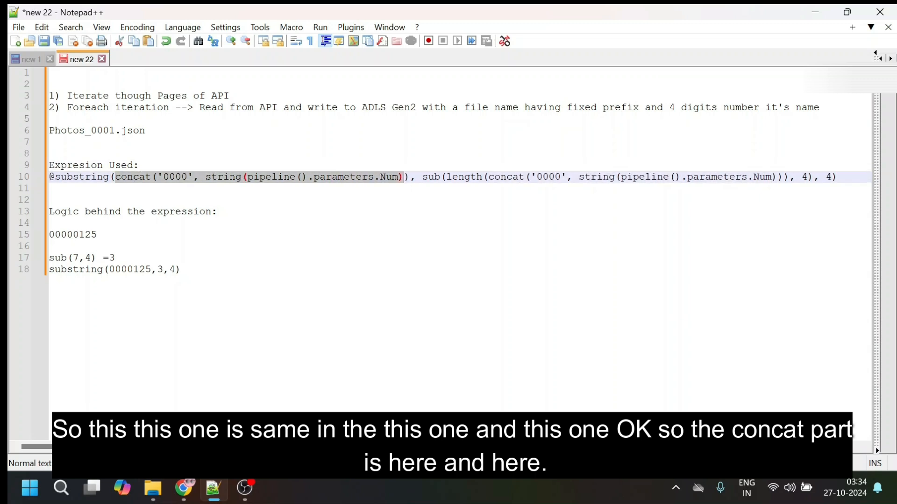
# Step: Review each argument of substring(0000125,3,4) in the logic notes and match the start index to the expression's sub function
pyautogui.doubleClick(130, 270)
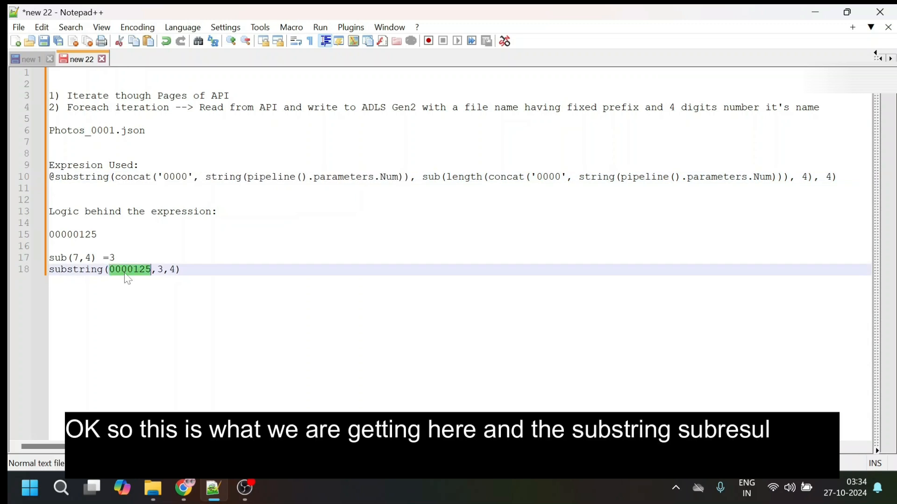
pyautogui.click(181, 270)
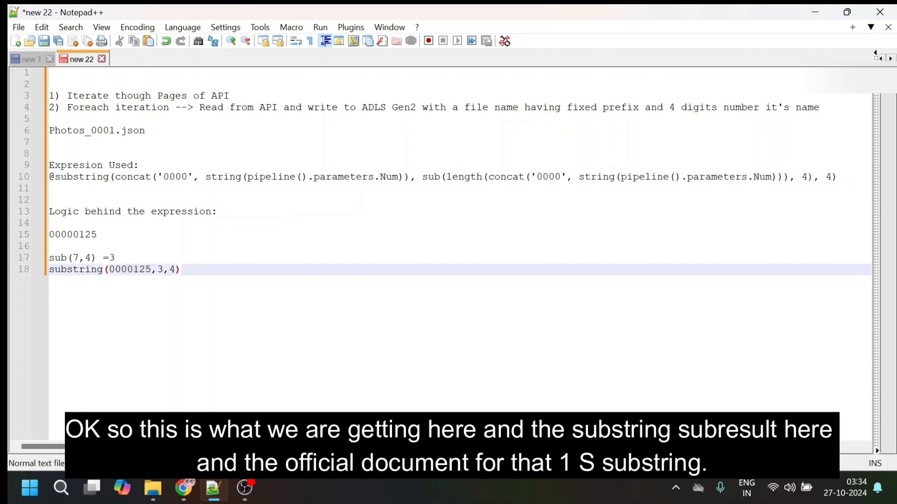
pyautogui.doubleClick(432, 177)
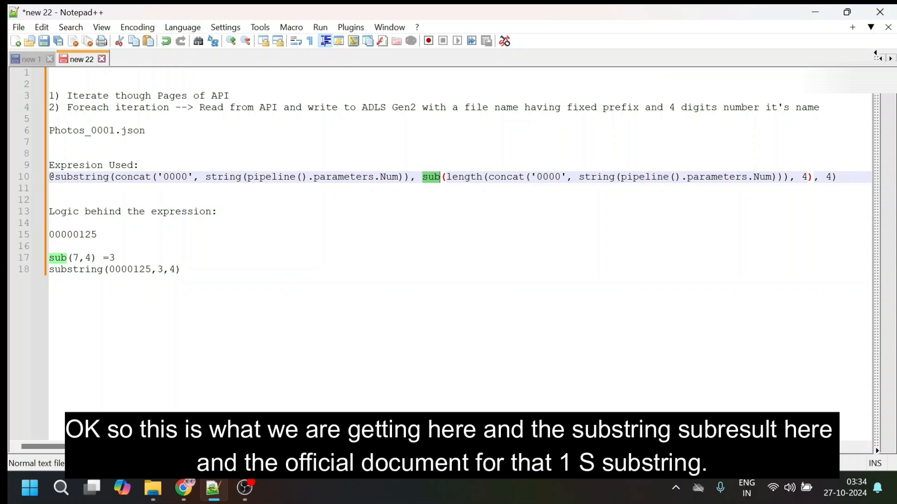
pyautogui.doubleClick(161, 270)
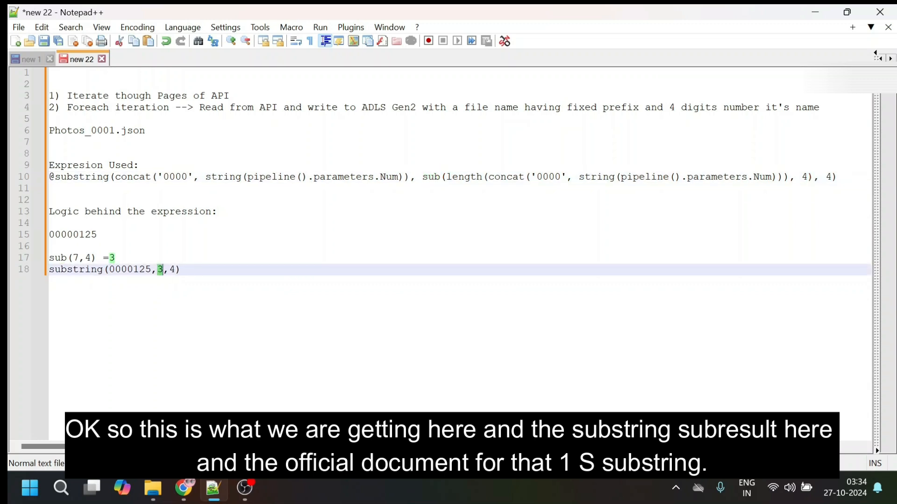
pyautogui.doubleClick(172, 270)
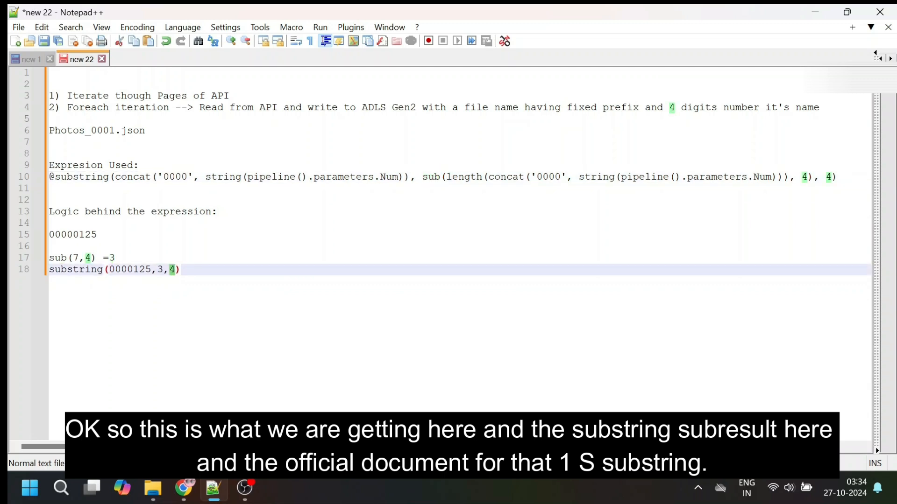
pyautogui.click(176, 270)
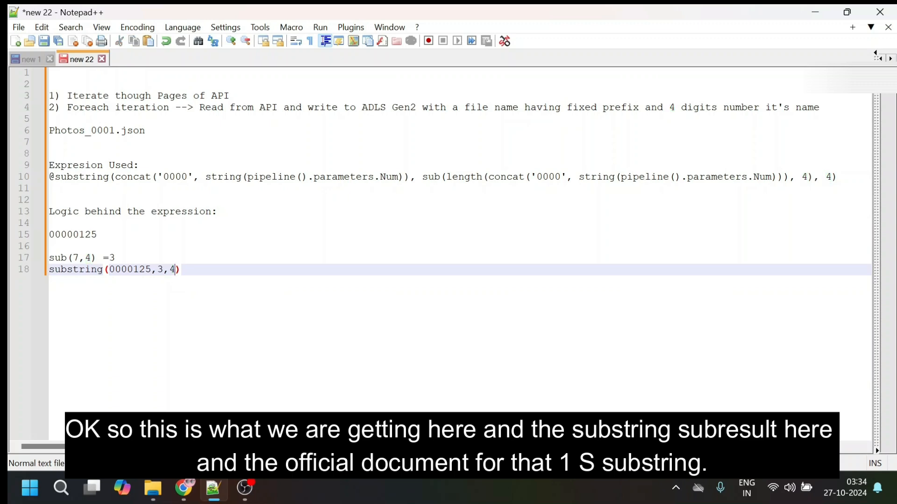
pyautogui.doubleClick(77, 270)
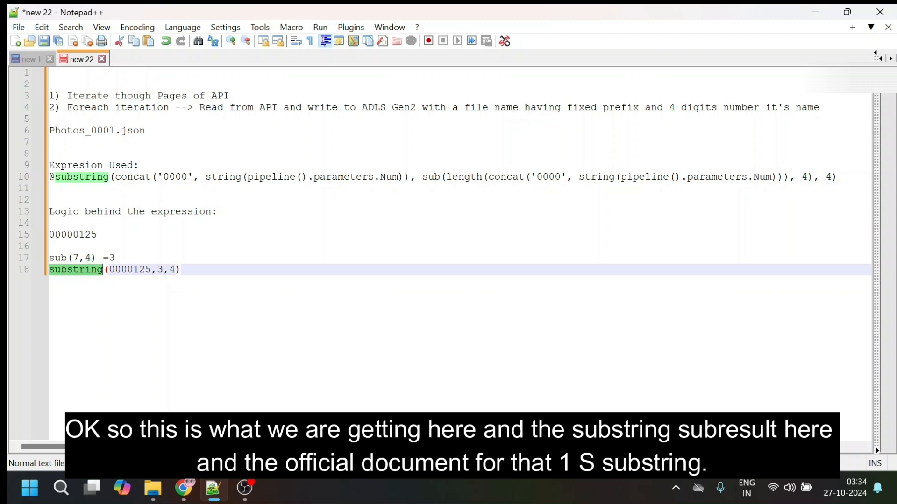
# Step: Switch to the browser and read the substring function's text and startIndex parameters in the Microsoft Learn expression documentation
pyautogui.click(185, 490)
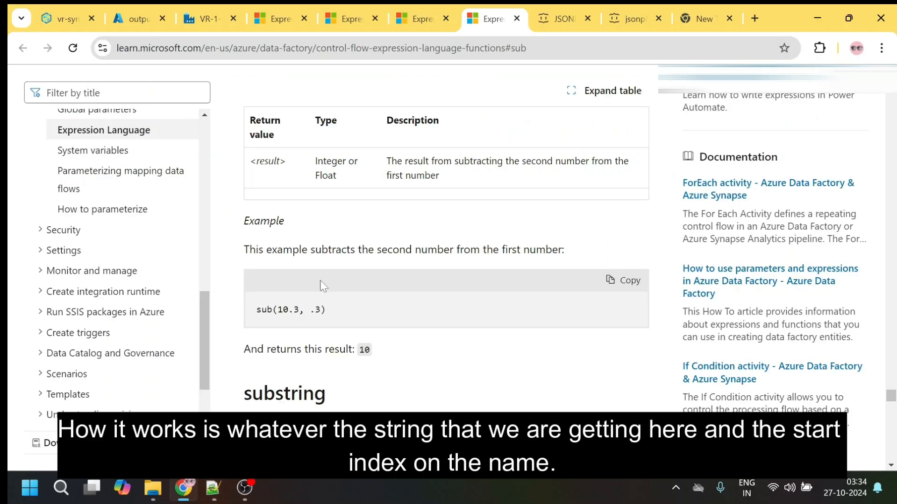
pyautogui.click(411, 18)
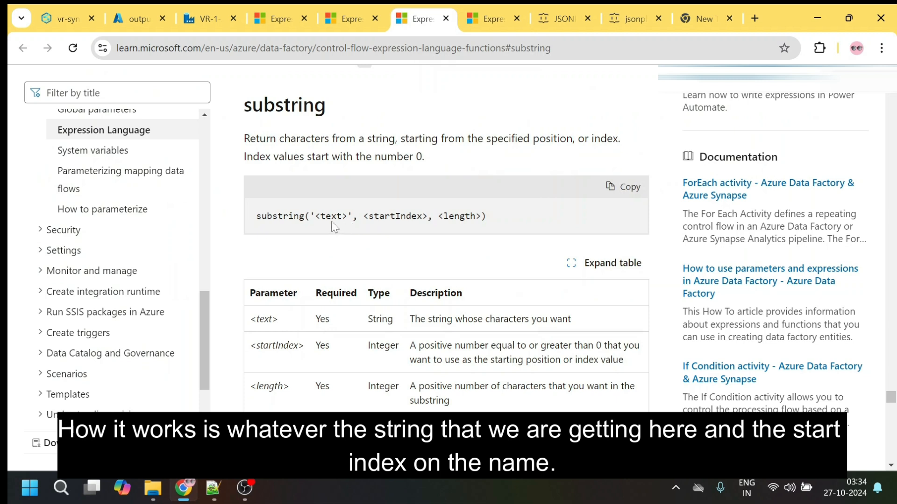
pyautogui.moveTo(353, 216); pyautogui.dragTo(309, 216)
pyautogui.moveTo(364, 216); pyautogui.dragTo(433, 216)
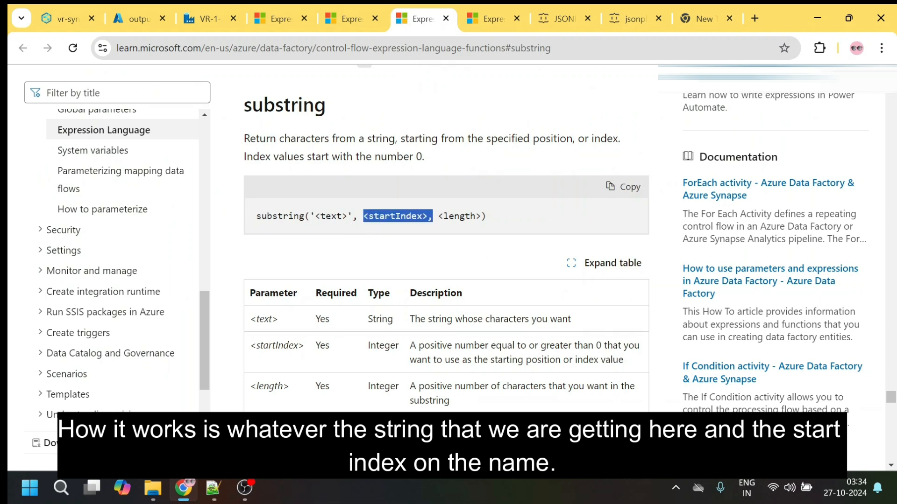
# Step: Return to the Notepad++ notes and check substring's start index 3 and length 4 against the target file name Photos_0001.json
pyautogui.click(213, 488)
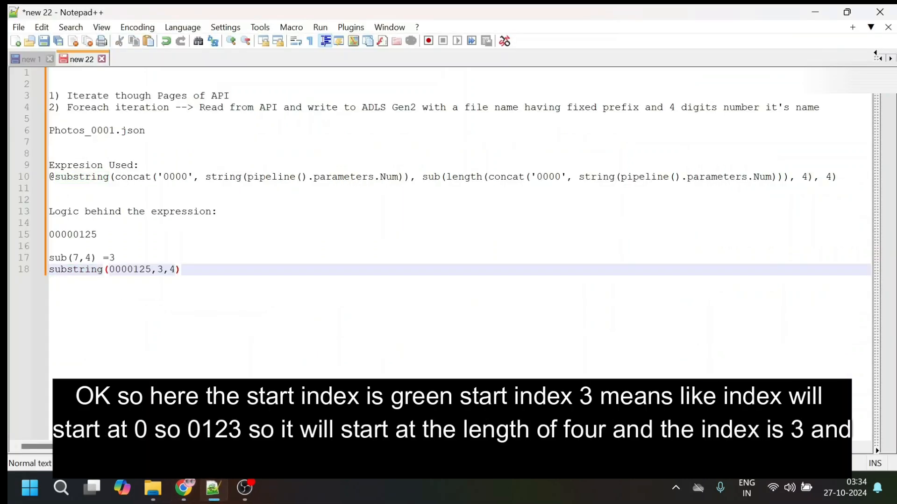
pyautogui.moveTo(157, 270); pyautogui.dragTo(163, 270)
pyautogui.click(121, 258)
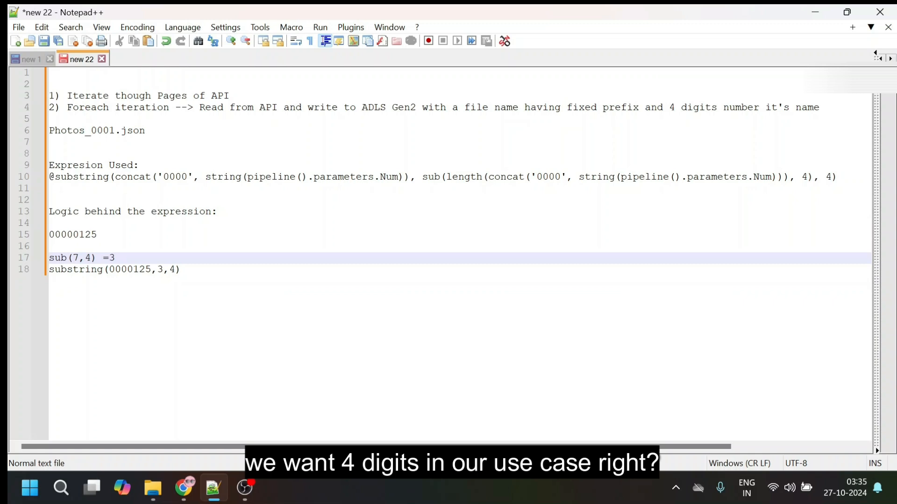
pyautogui.doubleClick(98, 131)
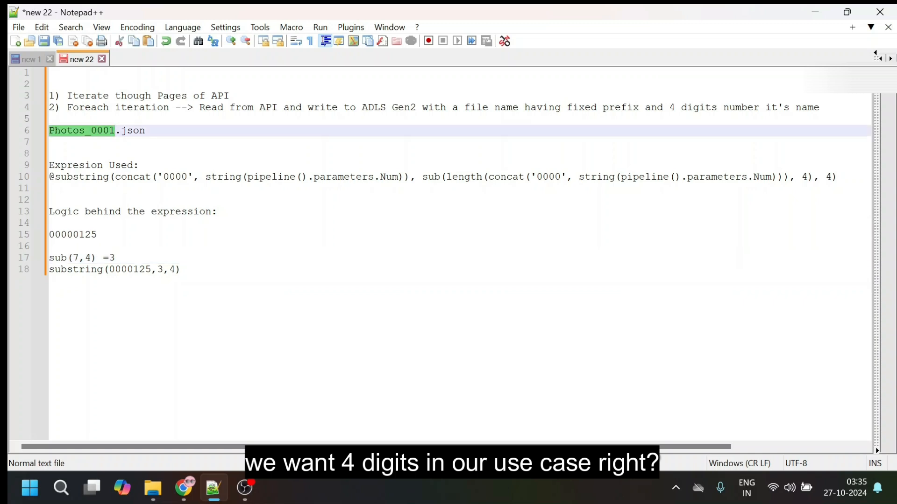
pyautogui.click(182, 270)
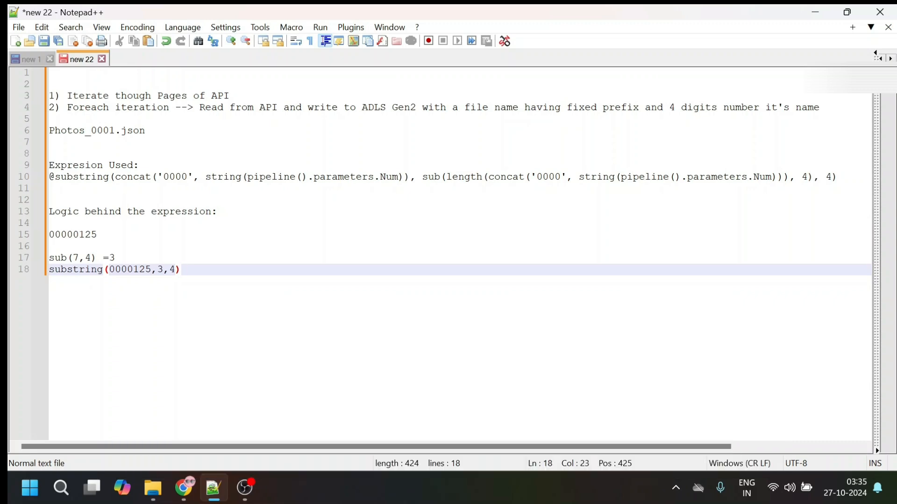
# Step: Recheck the substring syntax in the browser documentation, then highlight the extracted digits 0125 in the Notepad++ substring line
pyautogui.click(187, 489)
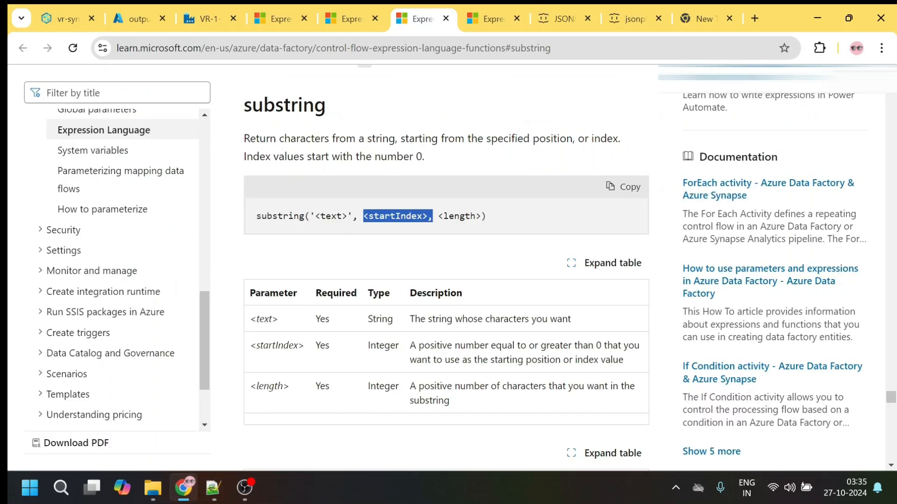
pyautogui.click(214, 489)
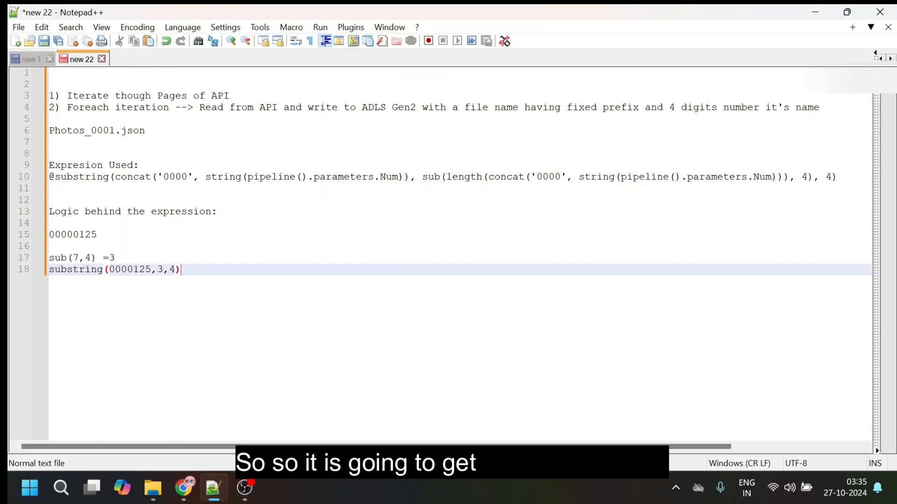
pyautogui.moveTo(127, 270); pyautogui.dragTo(151, 269)
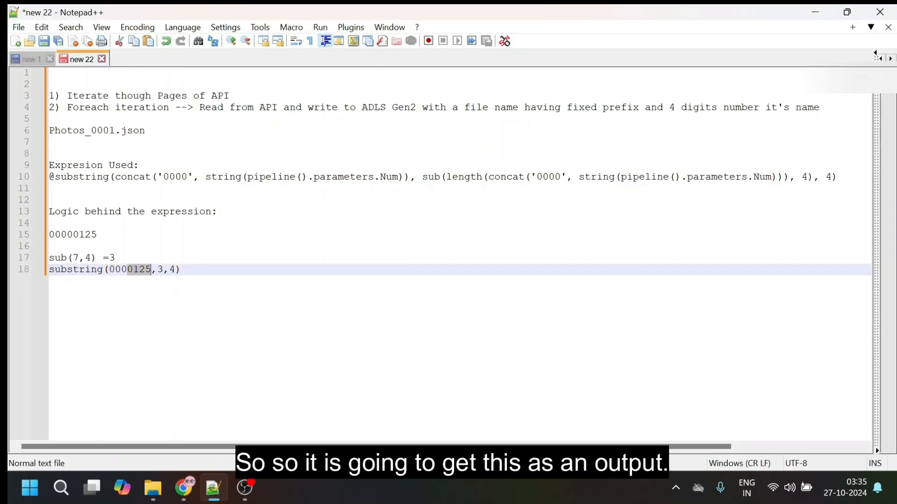
pyautogui.click(181, 270)
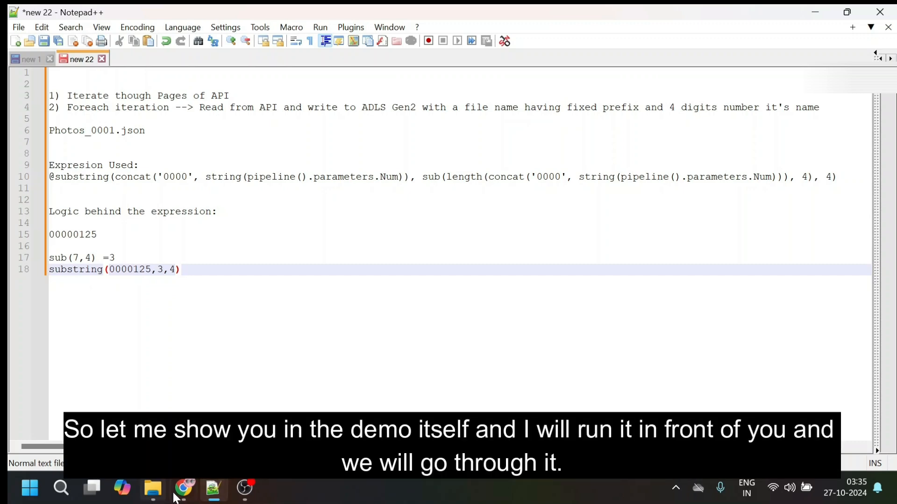
# Step: Switch to Azure Data Factory in the browser, view the Copy data activity's source settings, and return to the PL_FilxedLength_Target_FileName pipeline's top level
pyautogui.moveTo(186, 491)
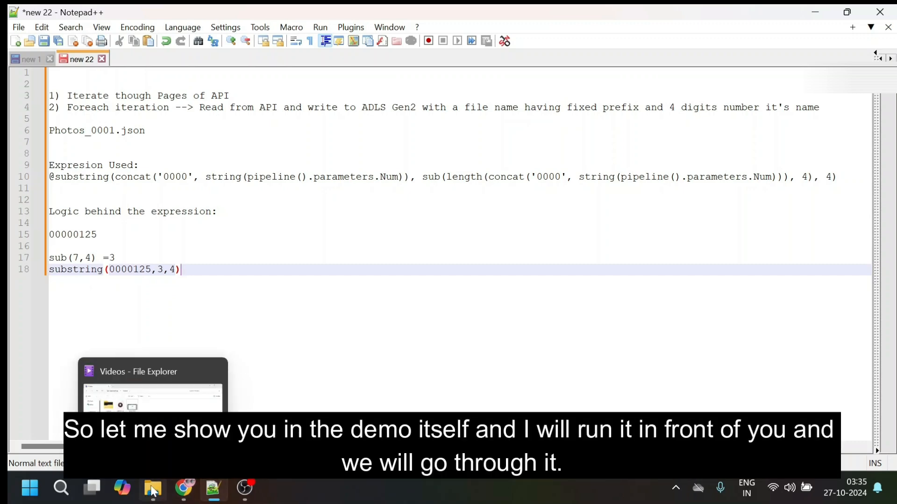
pyautogui.click(184, 489)
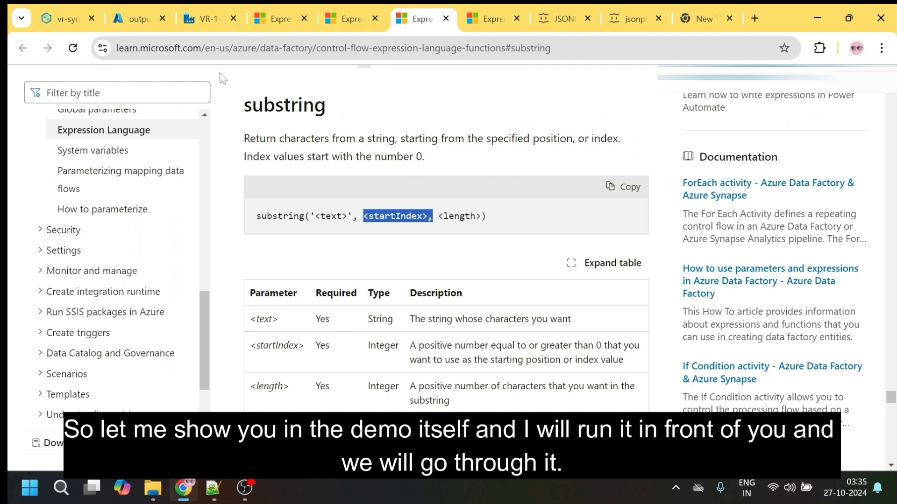
pyautogui.click(208, 19)
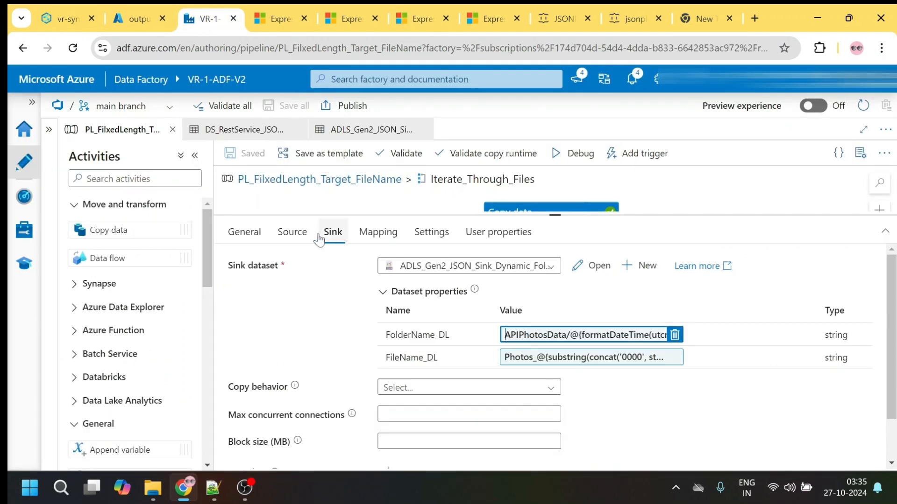
pyautogui.click(293, 231)
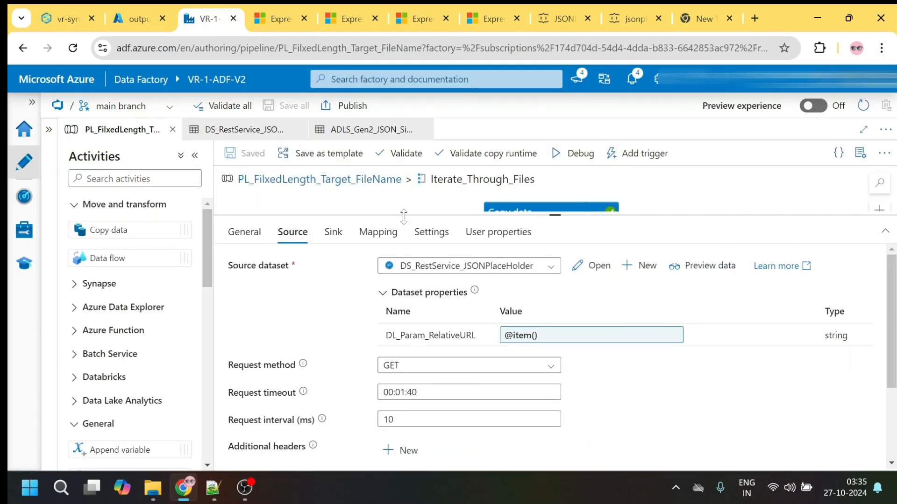
pyautogui.click(369, 185)
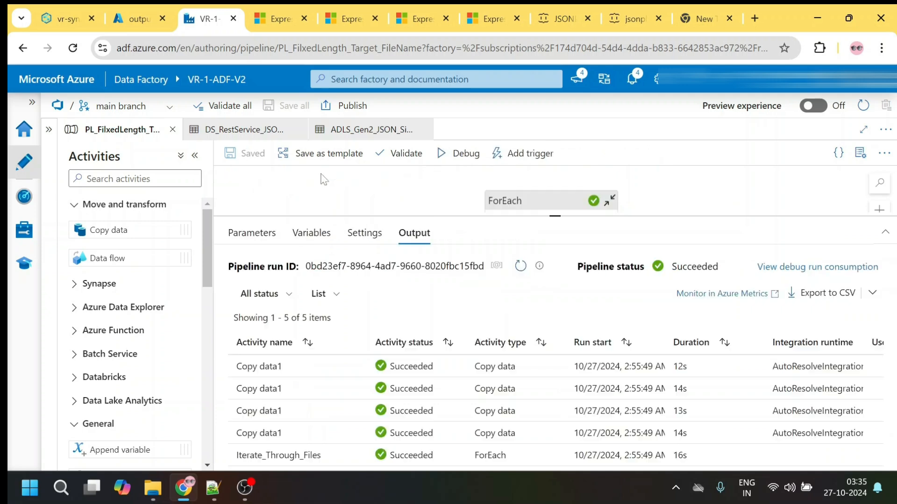
# Step: Compare the JSONSink folder in the output1 container with the ADLS Gen2 sink dataset's file path, and return to the PL_FilxedLength_Target_FileName pipeline
pyautogui.click(126, 21)
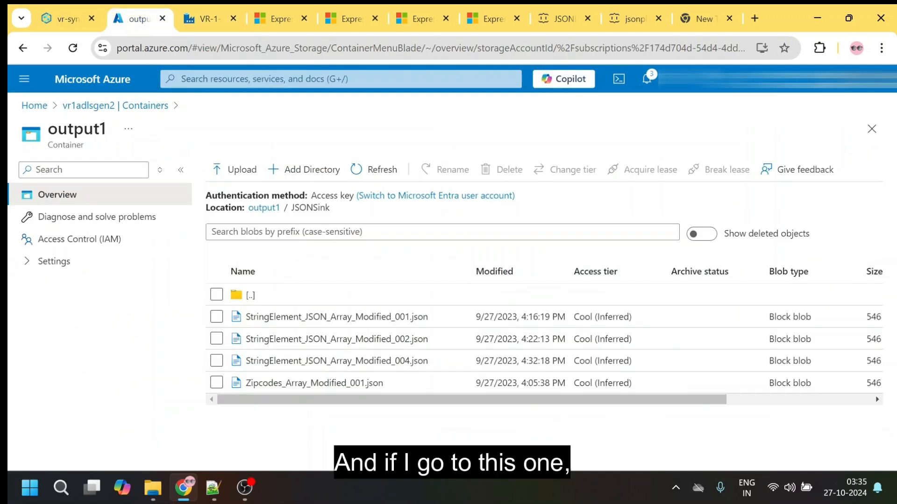
pyautogui.doubleClick(310, 208)
pyautogui.click(205, 10)
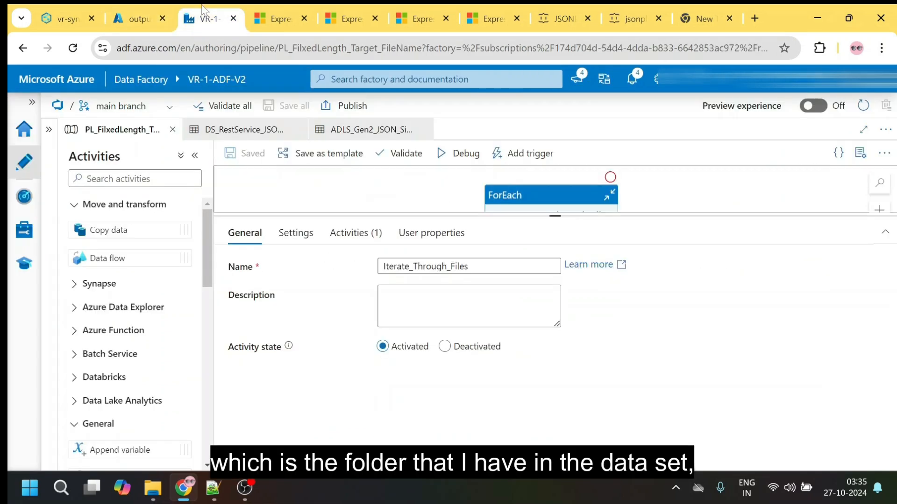
pyautogui.click(348, 139)
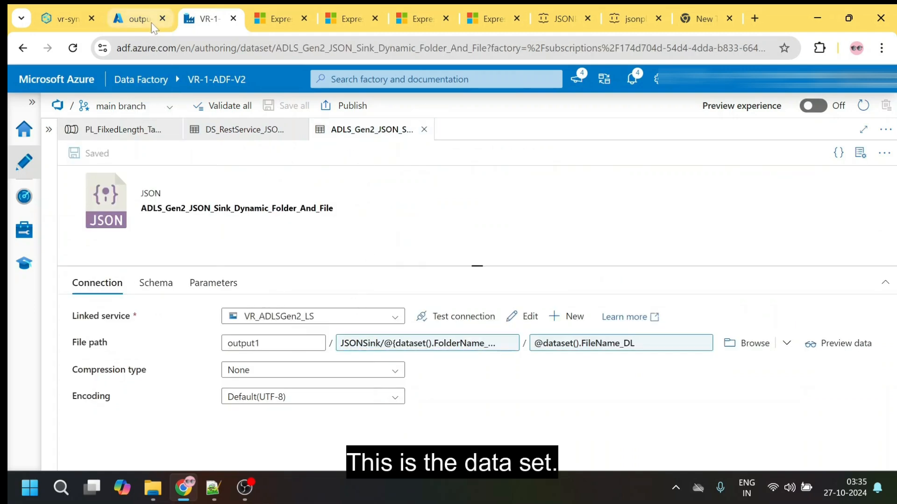
pyautogui.click(135, 19)
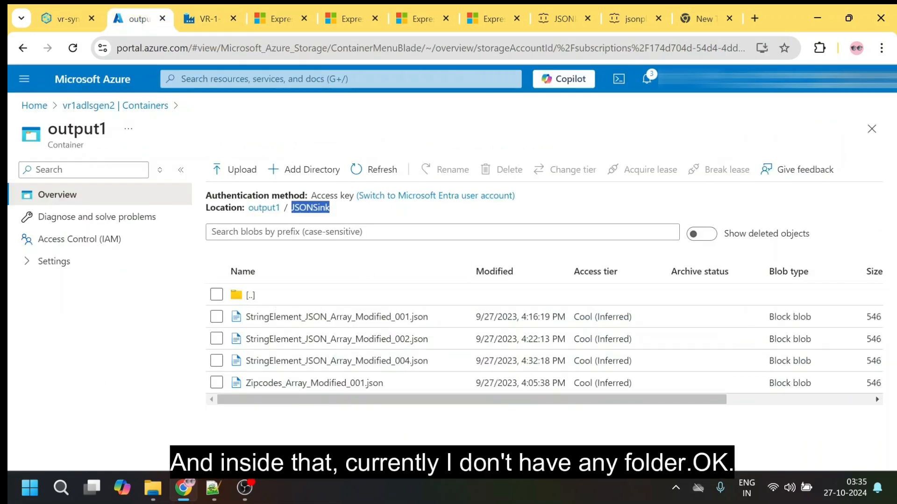
pyautogui.click(209, 21)
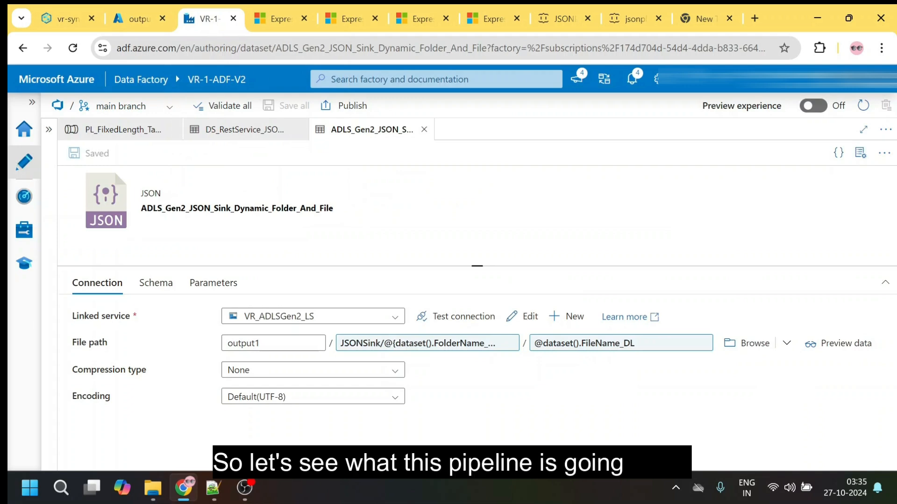
pyautogui.click(124, 133)
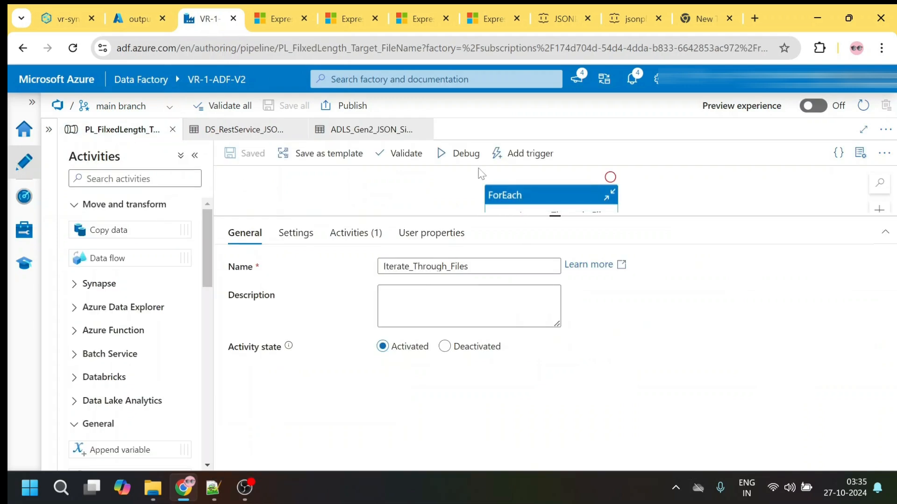
# Step: Run the PL_FilxedLength_Target_FileName pipeline in debug mode and keep refreshing its activity runs until the run completes
pyautogui.click(446, 156)
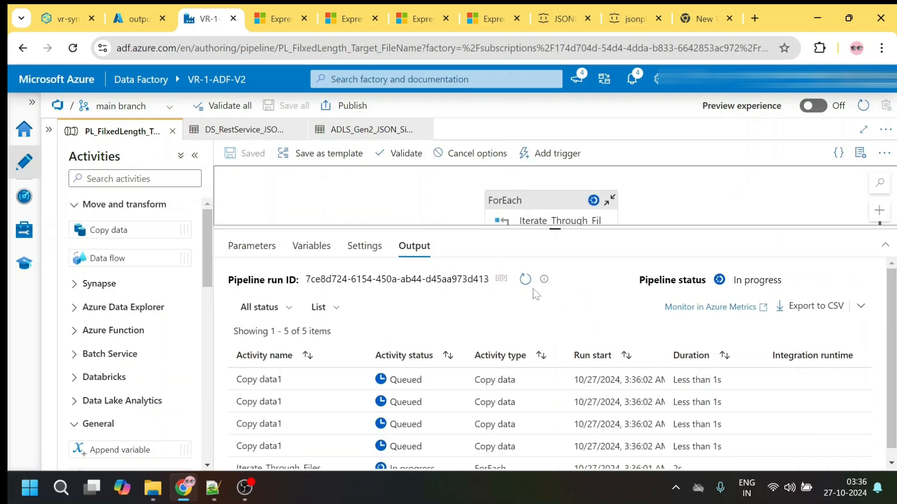
pyautogui.click(525, 279)
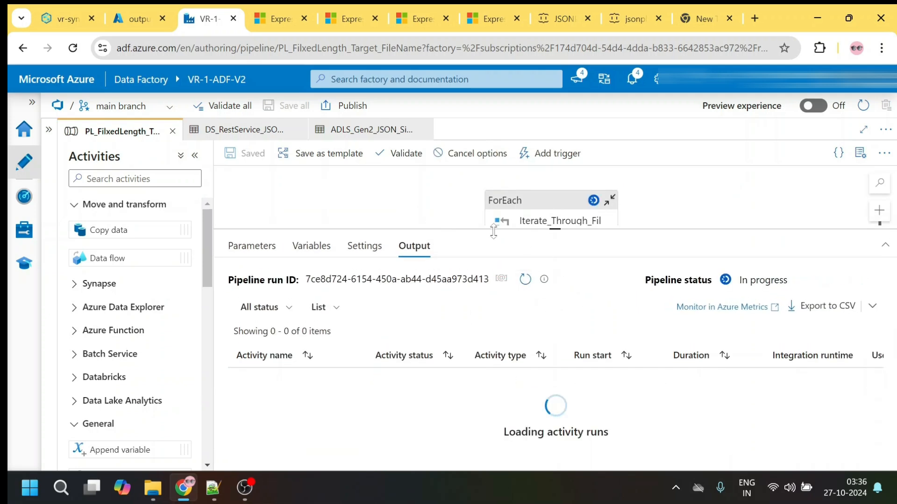
pyautogui.moveTo(486, 229); pyautogui.dragTo(483, 203)
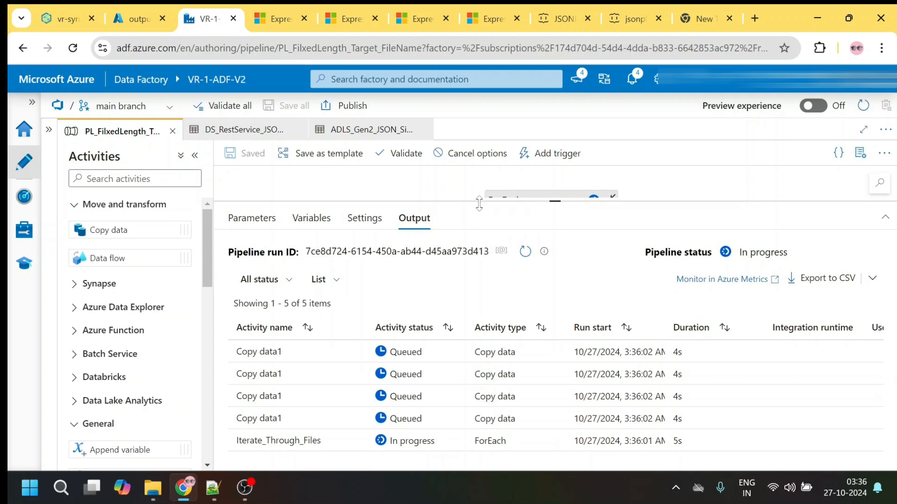
pyautogui.click(525, 252)
pyautogui.click(525, 253)
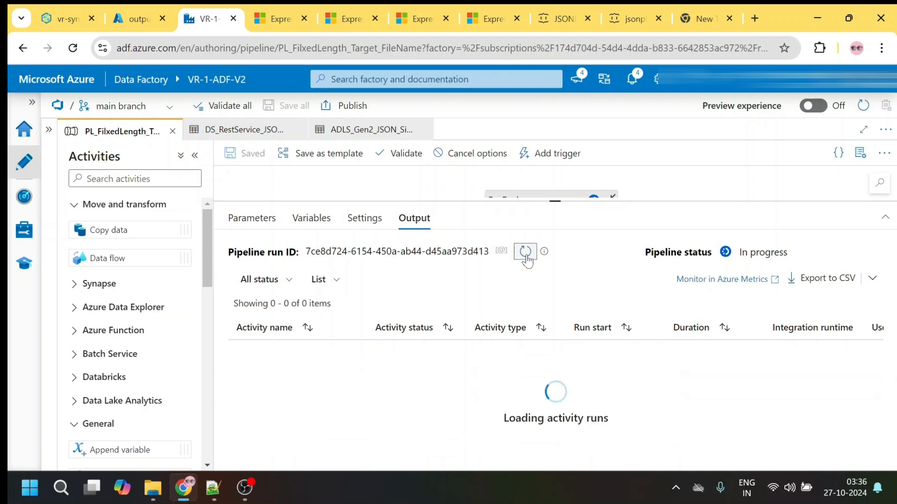
pyautogui.click(525, 252)
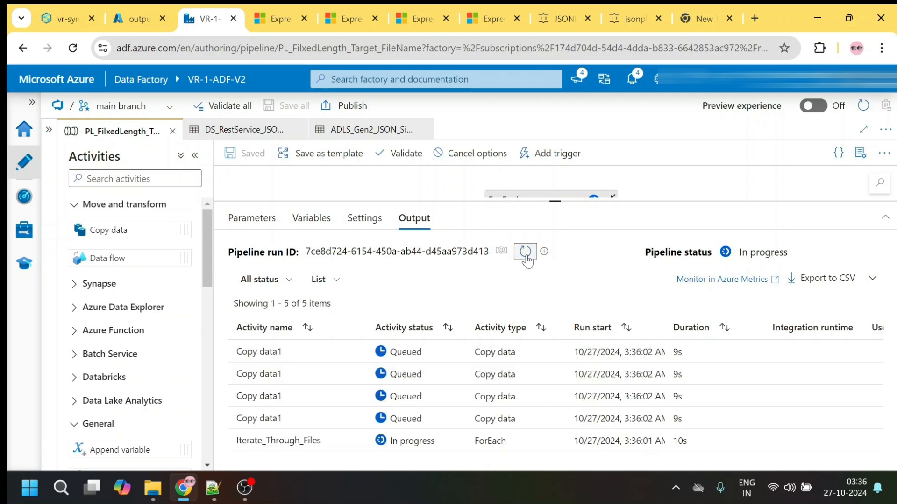
pyautogui.click(525, 252)
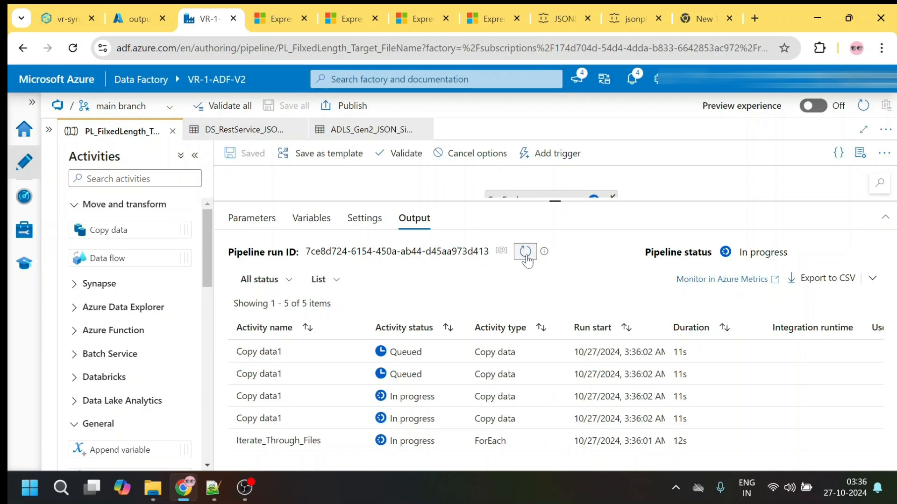
pyautogui.moveTo(577, 201); pyautogui.dragTo(579, 209)
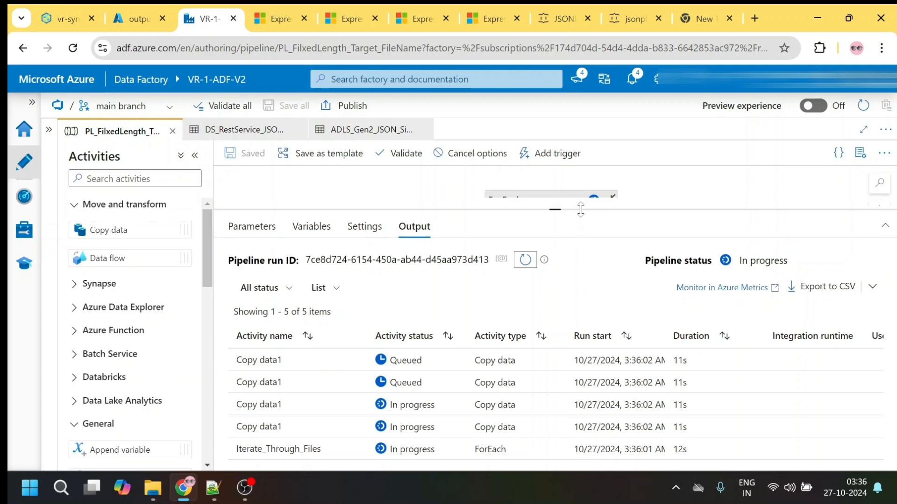
pyautogui.click(525, 260)
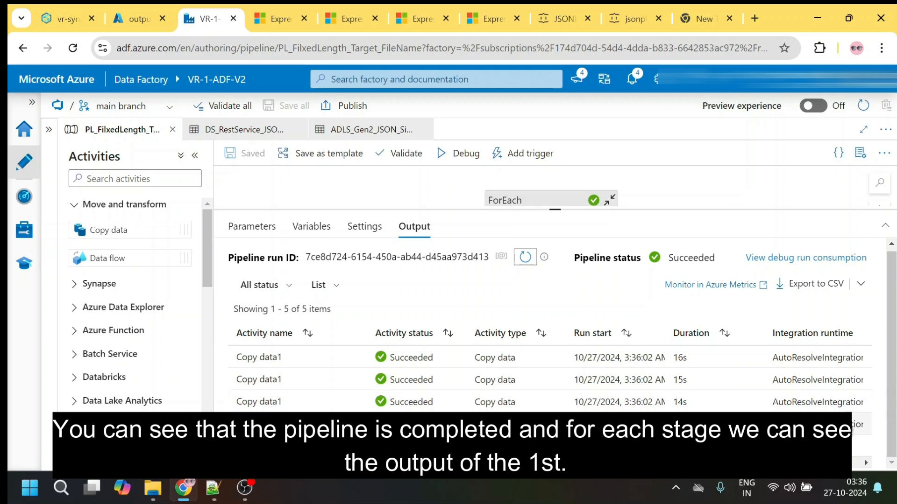
# Step: Inspect the output and the input of the Iterate_Through_Files ForEach run, closing each view
pyautogui.click(351, 447)
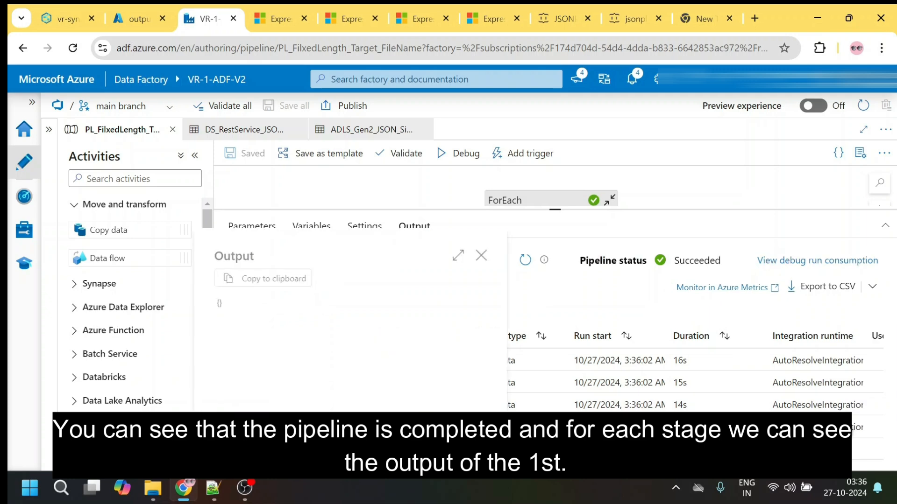
pyautogui.click(484, 255)
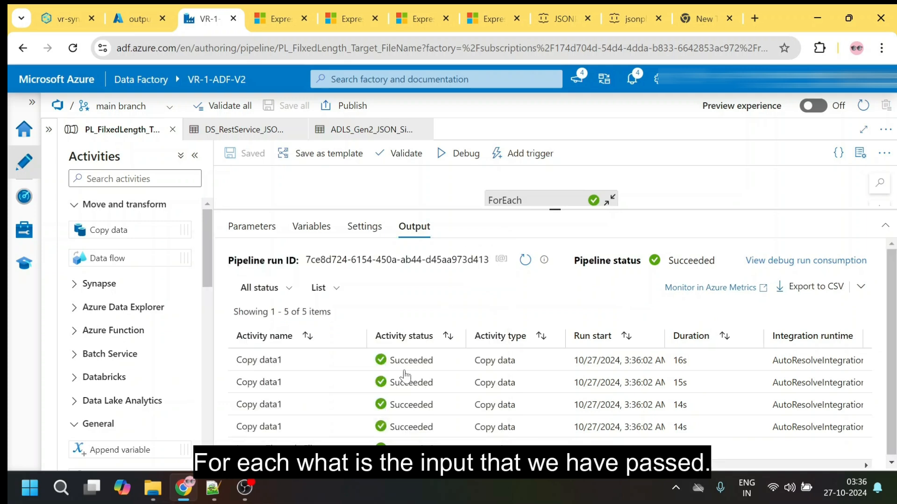
pyautogui.click(334, 446)
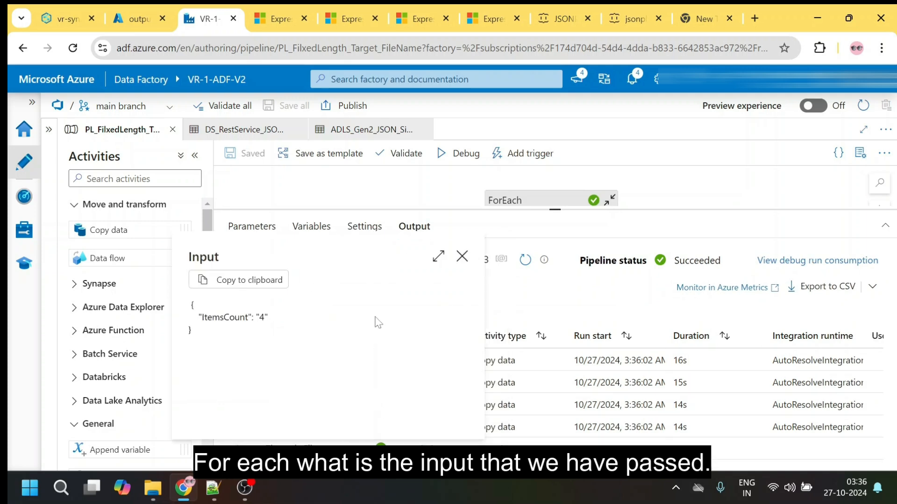
pyautogui.click(462, 256)
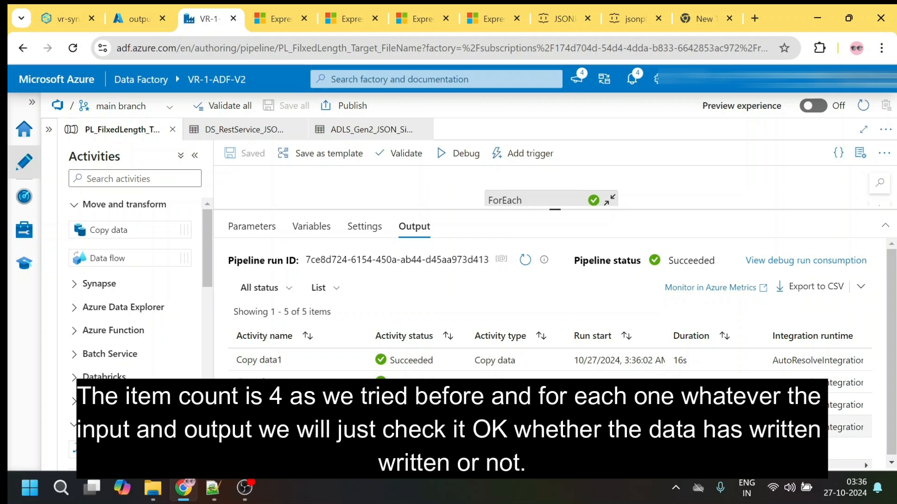
# Step: Review the input JSON of the last listed Copy data1 run and close it
pyautogui.click(305, 427)
pyautogui.scroll(-6, 342, 331)
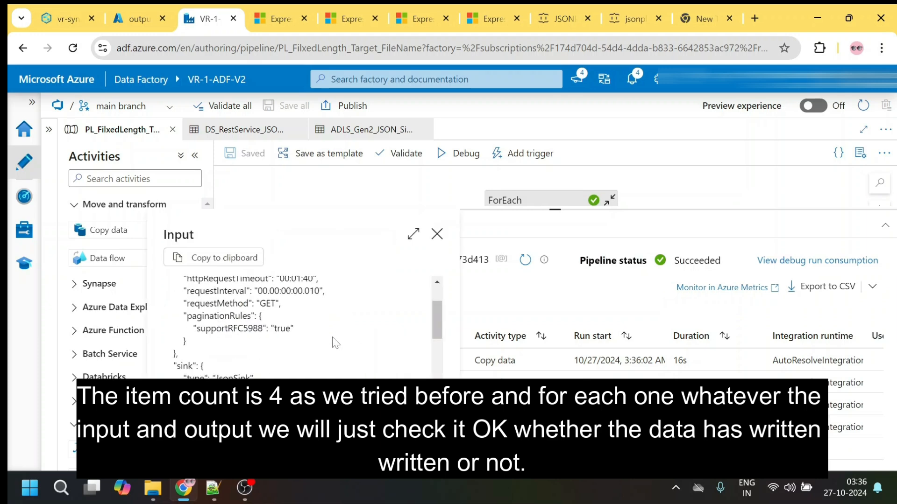
pyautogui.scroll(6, 335, 343)
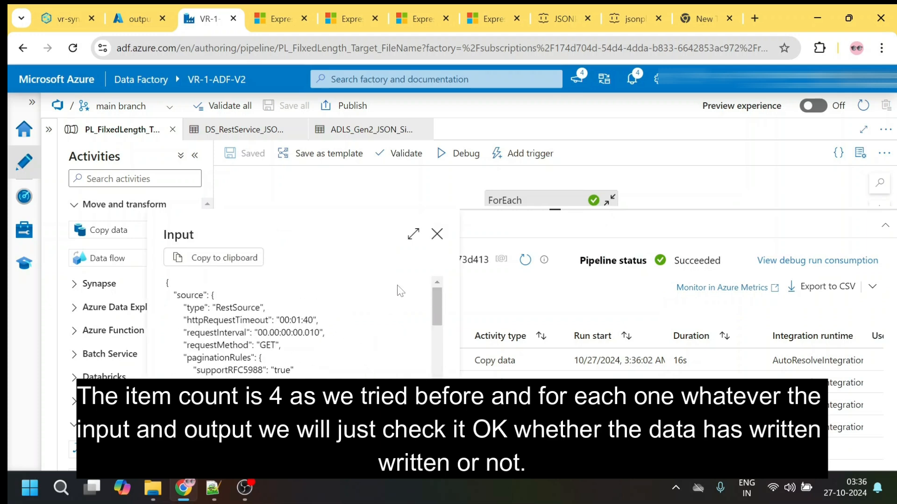
pyautogui.click(436, 234)
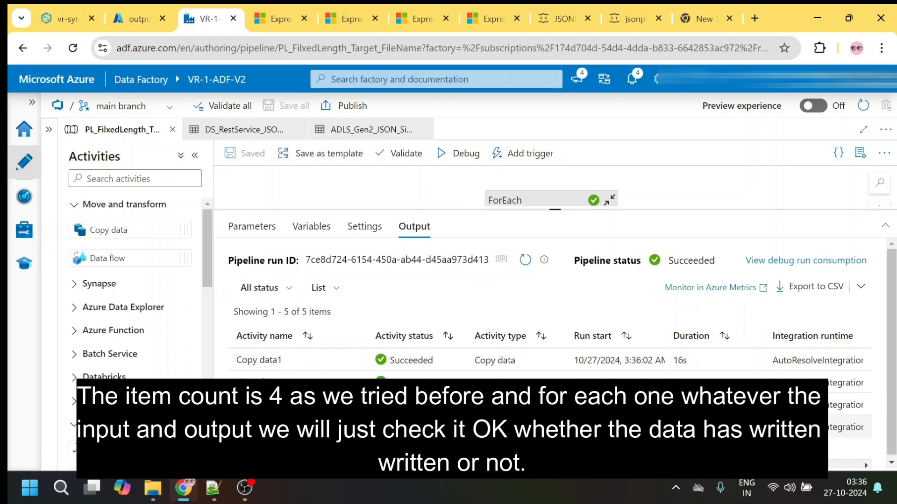
# Step: Open the output of the same Copy data1 run, check the data read, data written, files and rows figures, and close it
pyautogui.click(326, 428)
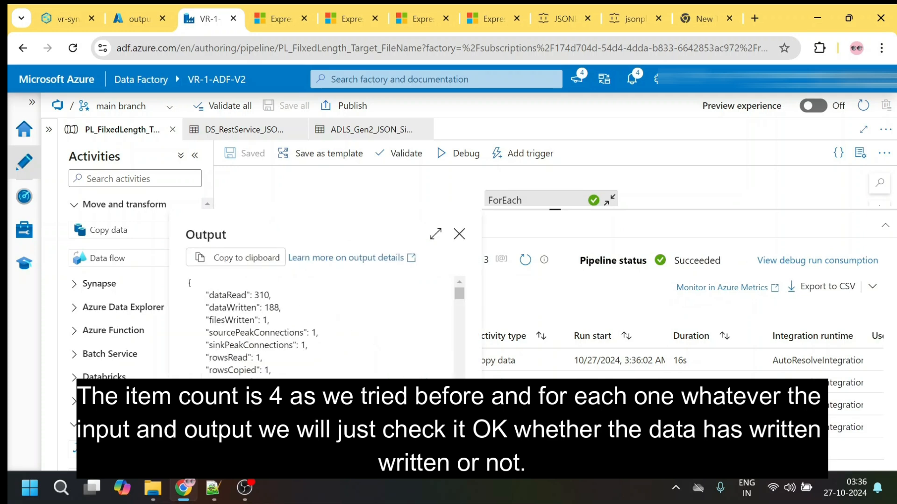
pyautogui.doubleClick(262, 295)
pyautogui.doubleClick(272, 308)
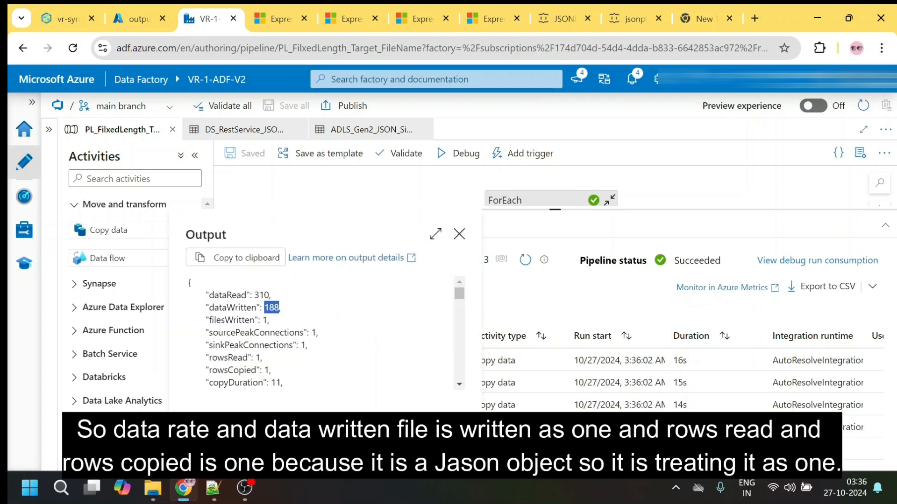
pyautogui.click(317, 325)
pyautogui.click(344, 338)
pyautogui.click(460, 234)
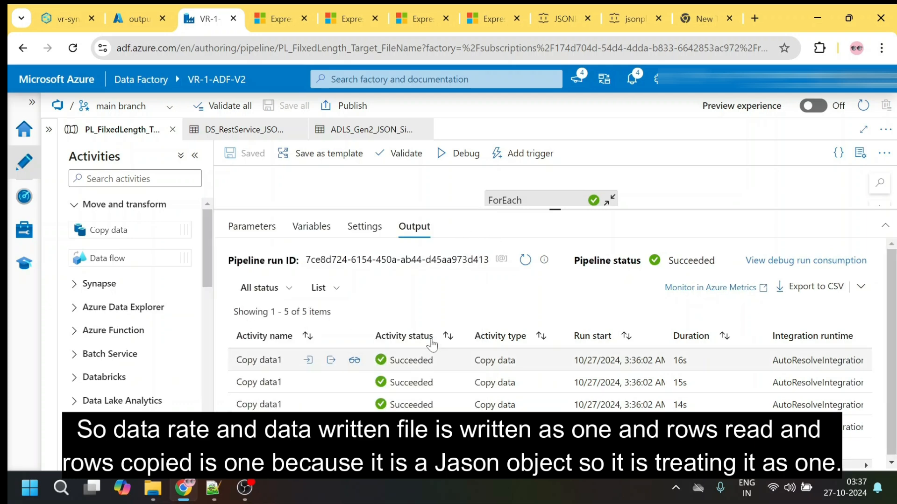
# Step: Switch to the Azure portal and refresh the JSONSink folder listing in the output1 container
pyautogui.moveTo(485, 210); pyautogui.dragTo(485, 237)
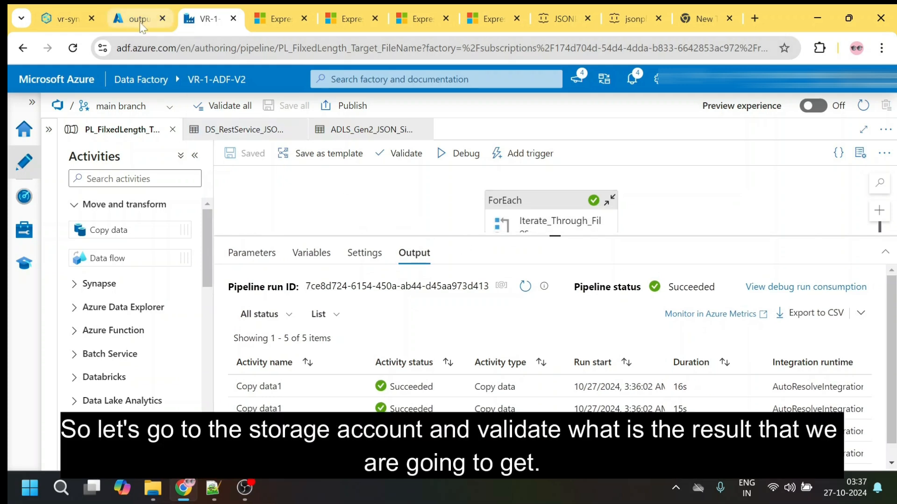
pyautogui.click(142, 24)
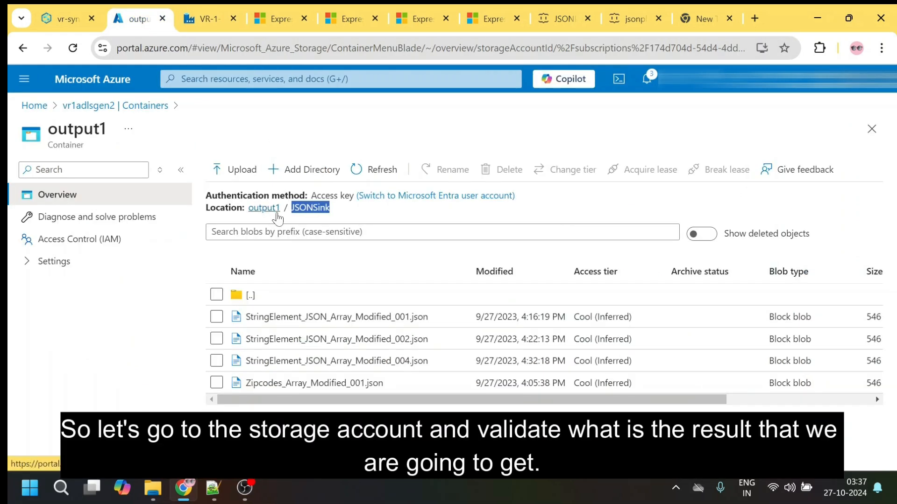
pyautogui.click(370, 174)
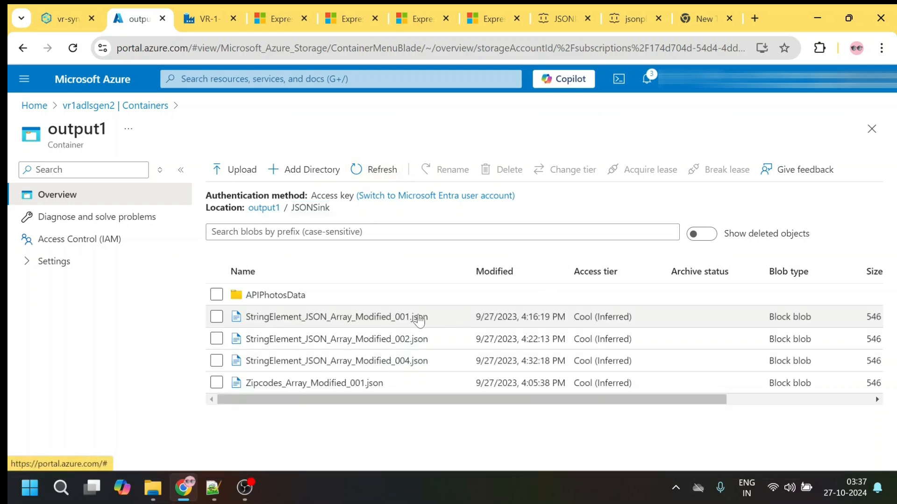
# Step: Return to Azure Data Factory and view the sink settings of Copy data1 inside the Iterate_Through_Files loop
pyautogui.click(216, 21)
pyautogui.click(545, 216)
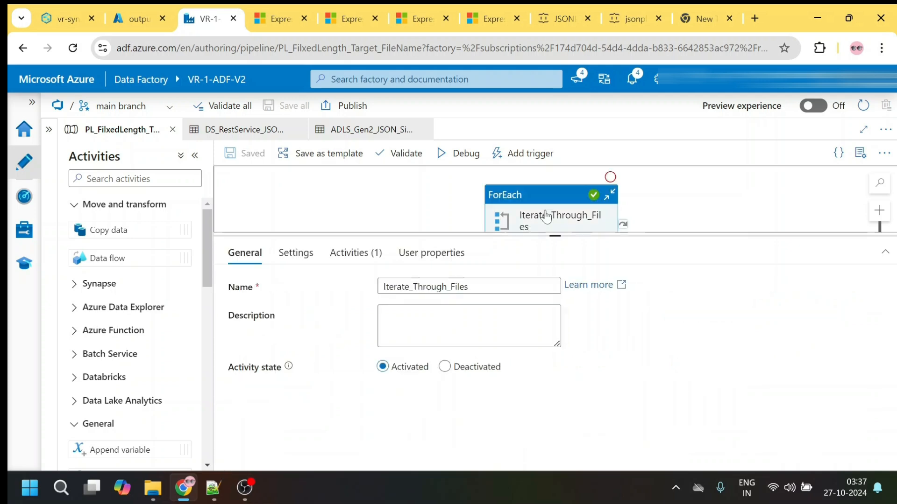
pyautogui.scroll(-1, 570, 229)
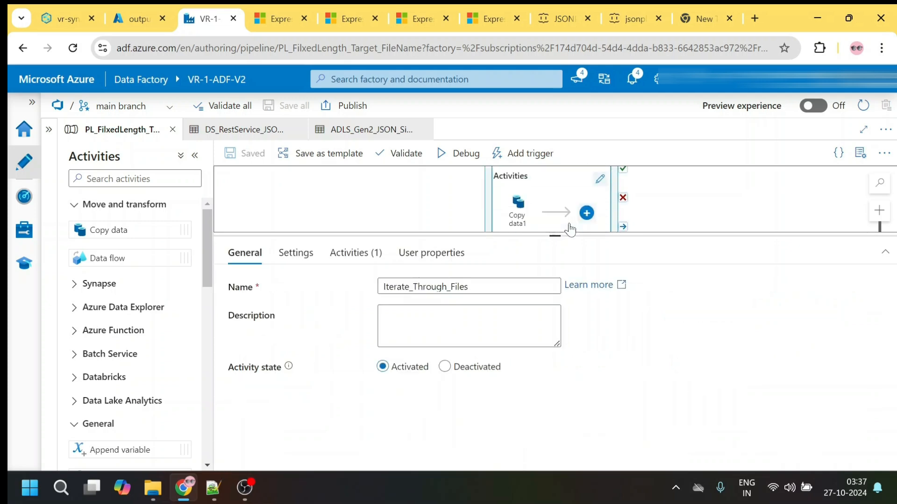
pyautogui.click(600, 179)
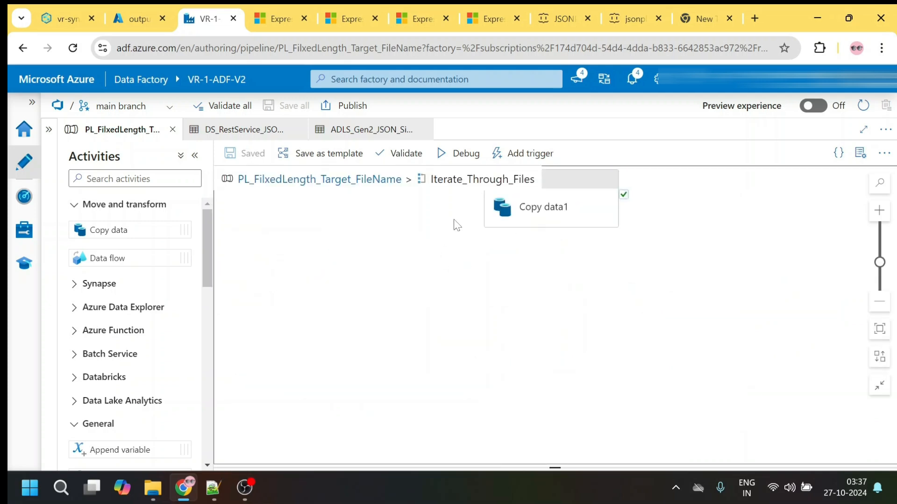
pyautogui.click(574, 204)
pyautogui.click(340, 263)
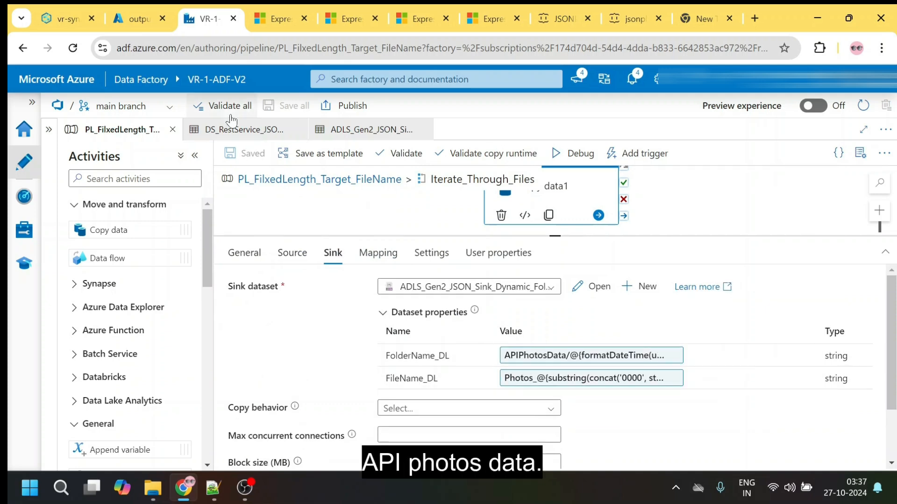
# Step: Go back to the output1 container in the Azure portal and open APIPhotosData/20241026 to check the generated JSON file names
pyautogui.click(134, 21)
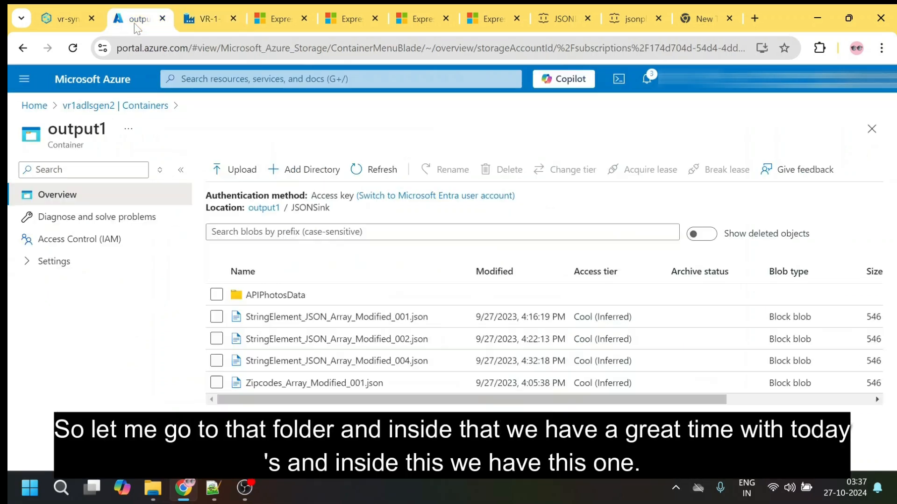
pyautogui.click(288, 296)
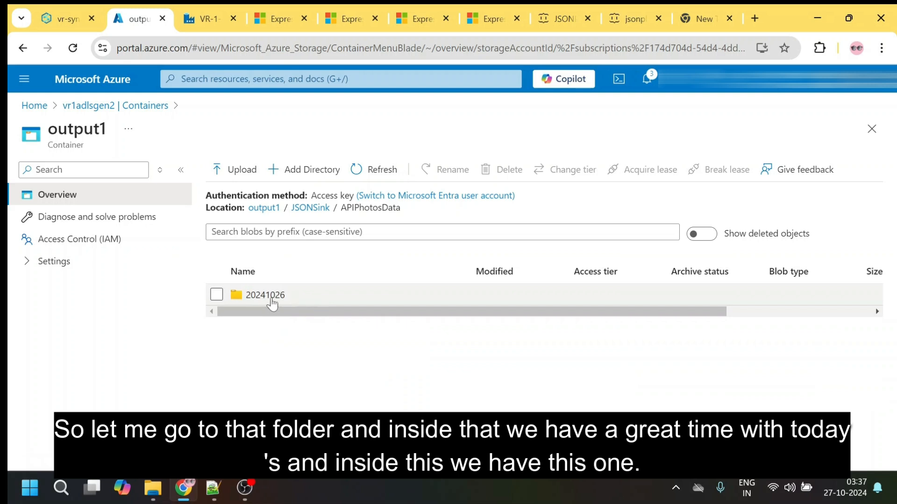
pyautogui.click(290, 301)
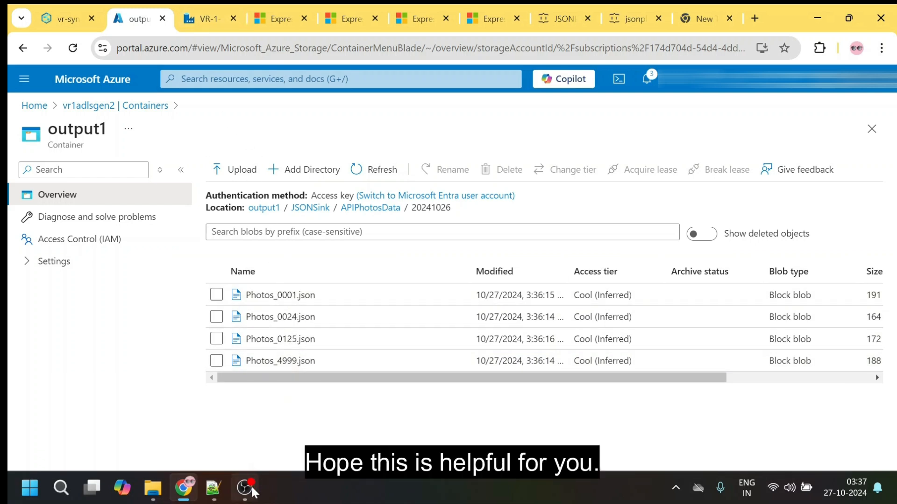
pyautogui.moveTo(253, 491)
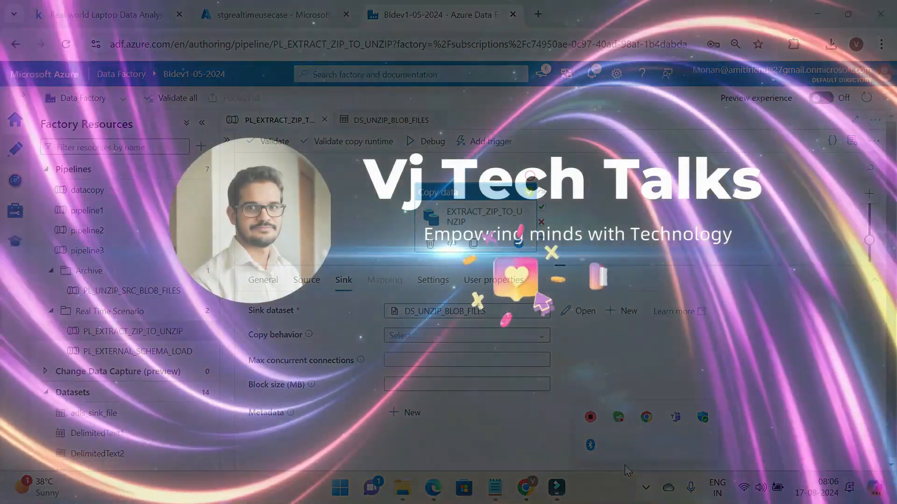